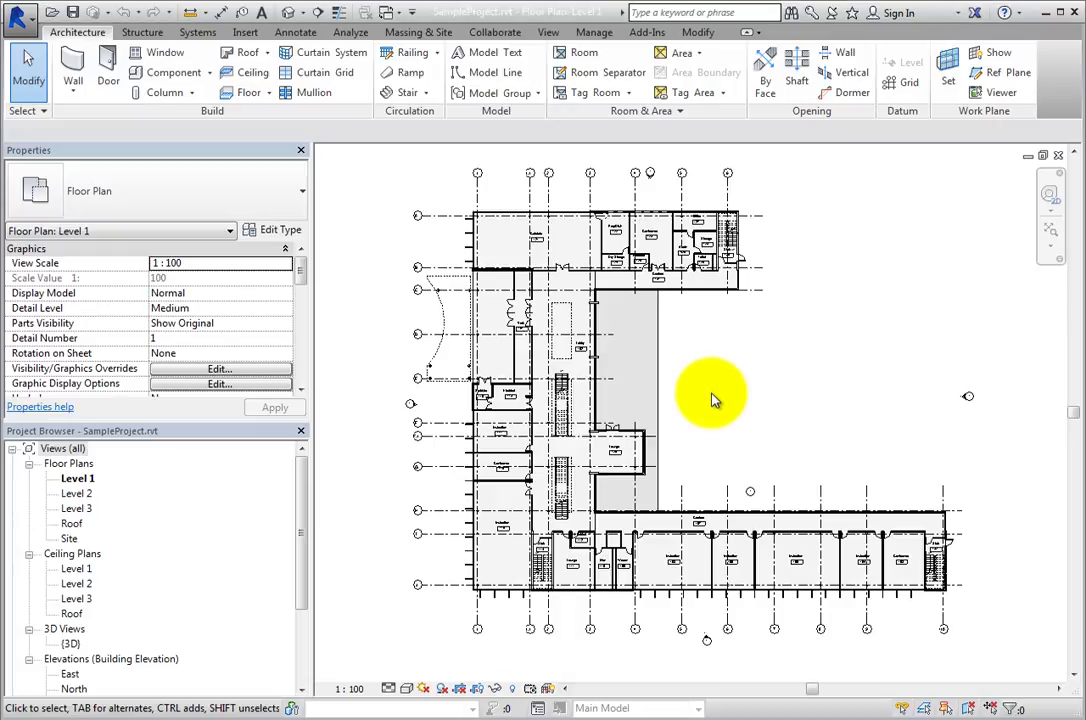
Select the curtain wall, a window of plan elements and the masonry wall, checking their shortcut menus
{"action": "left_click", "coordinate": [700, 295]}
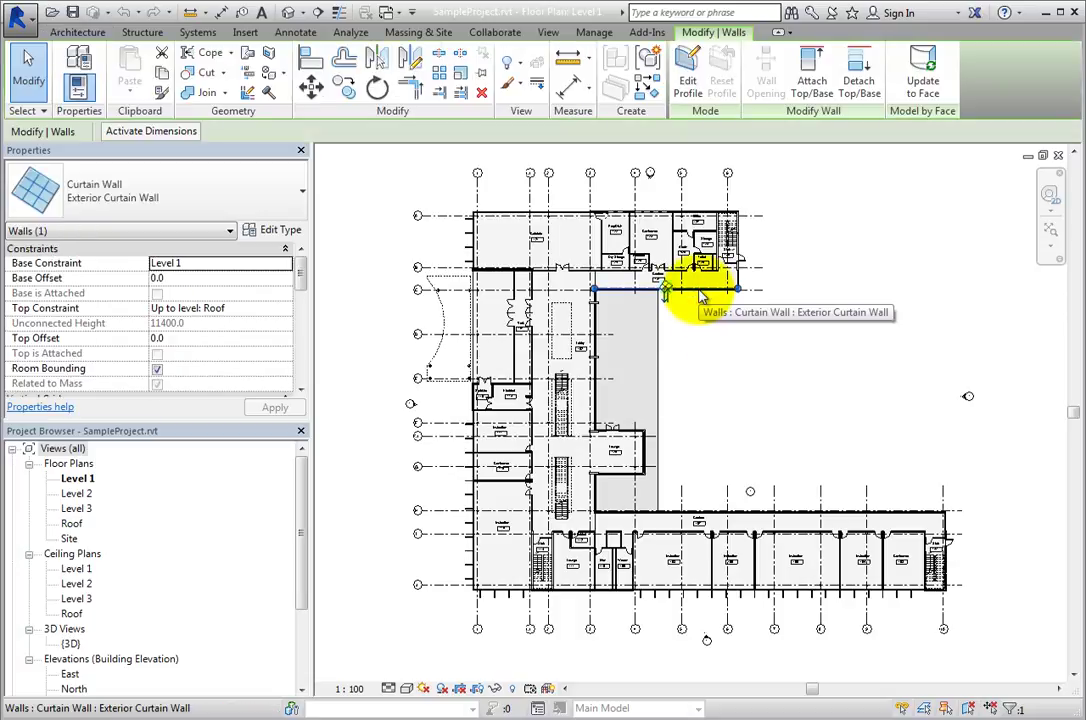
{"action": "left_click", "coordinate": [708, 341]}
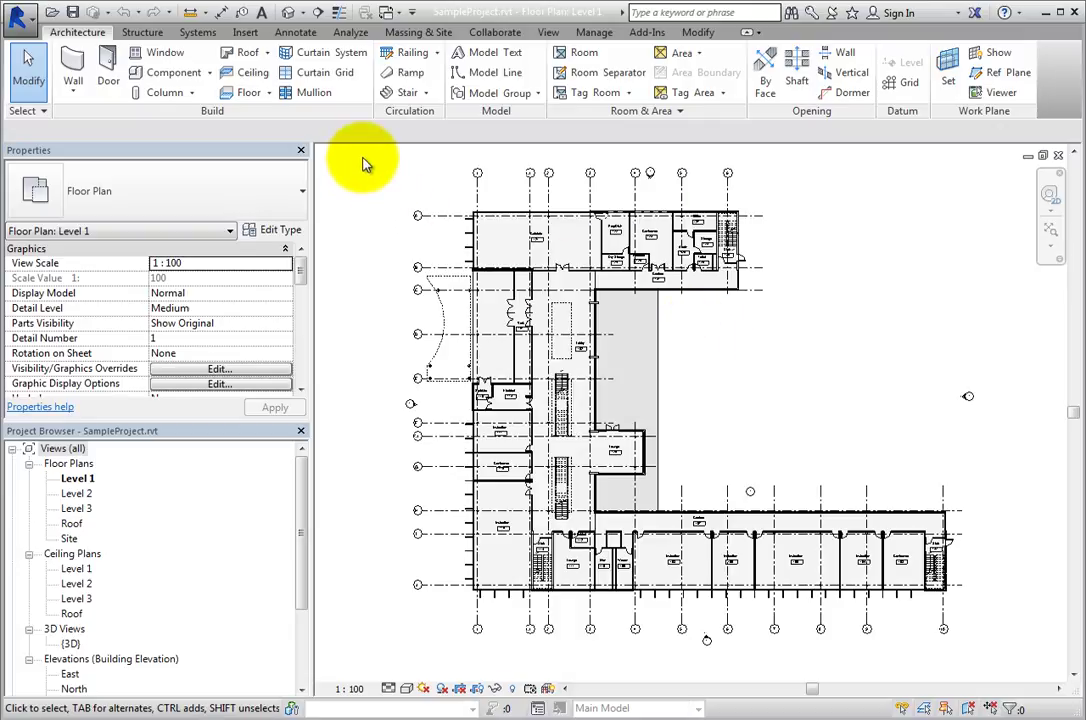
{"action": "left_click_drag", "start_coordinate": [362, 158], "coordinate": [606, 296]}
{"action": "left_click", "coordinate": [765, 427]}
{"action": "left_click", "coordinate": [431, 165]}
{"action": "right_click", "coordinate": [390, 175]}
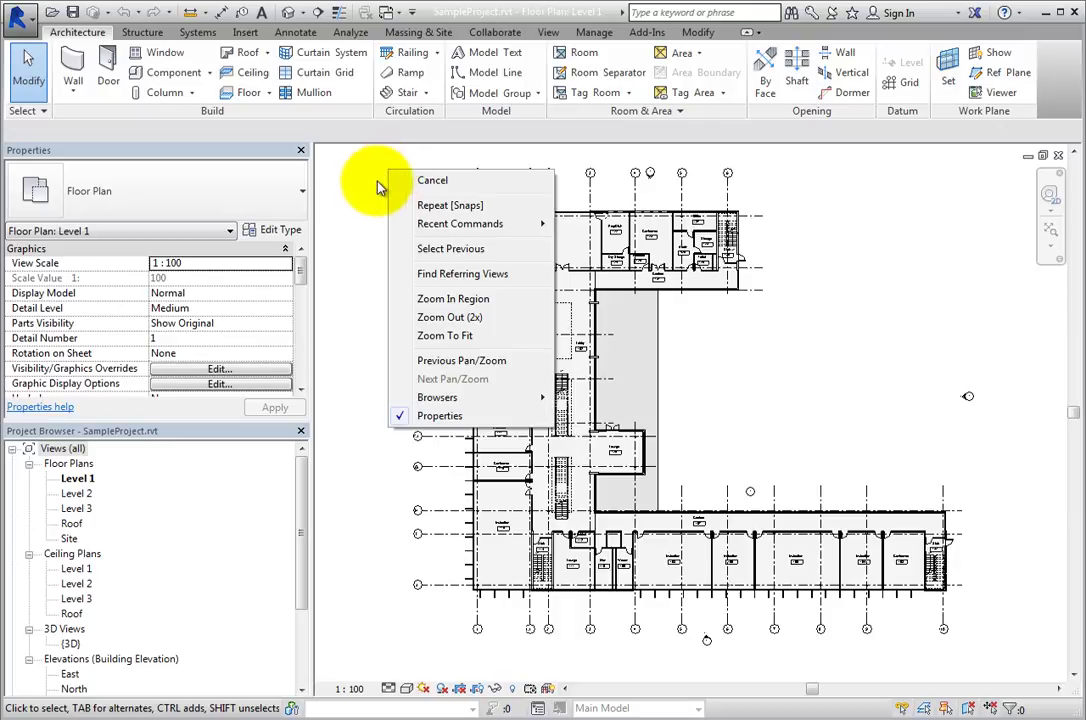
{"action": "left_click", "coordinate": [363, 205]}
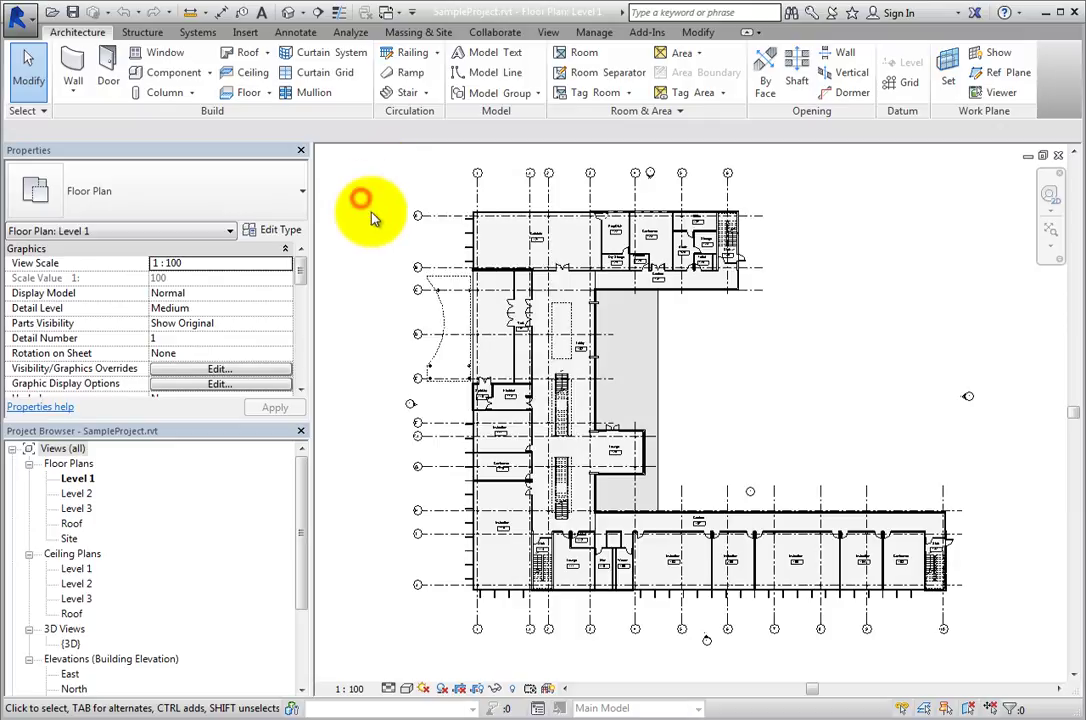
{"action": "left_click", "coordinate": [503, 276]}
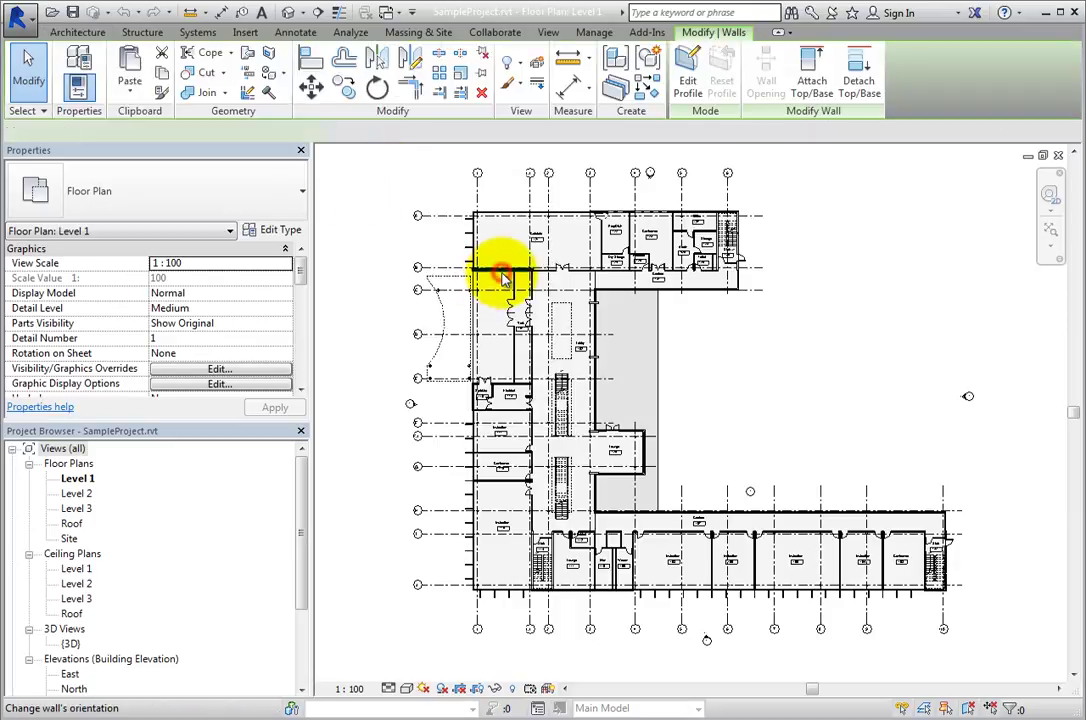
{"action": "right_click", "coordinate": [406, 190]}
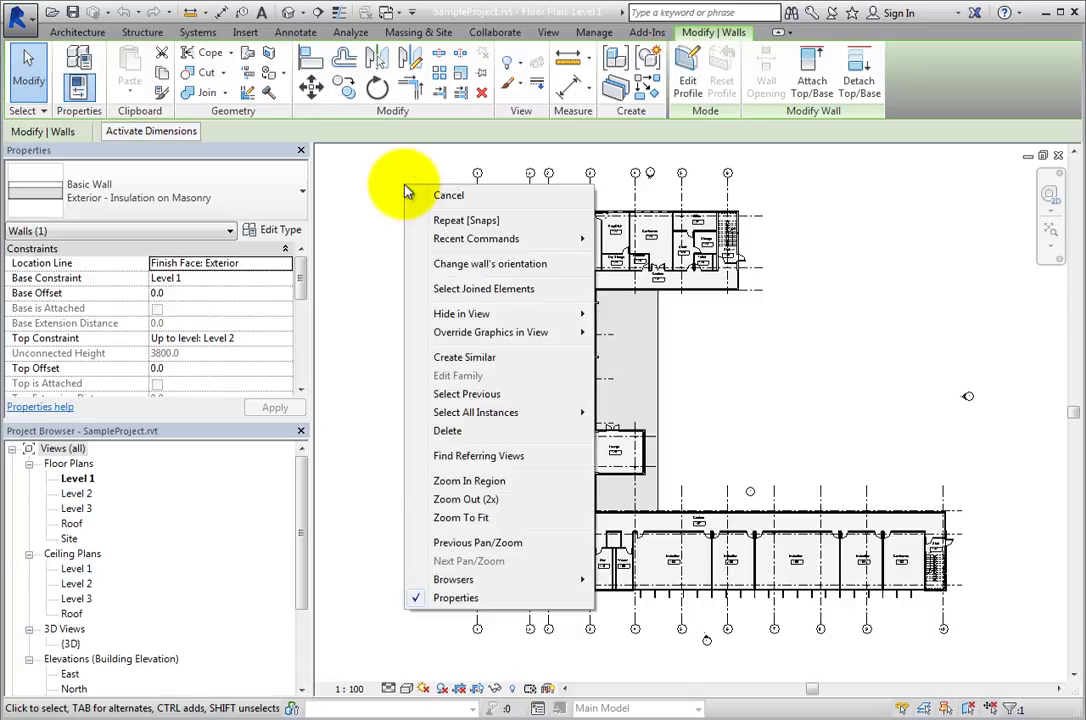
{"action": "left_click", "coordinate": [376, 194]}
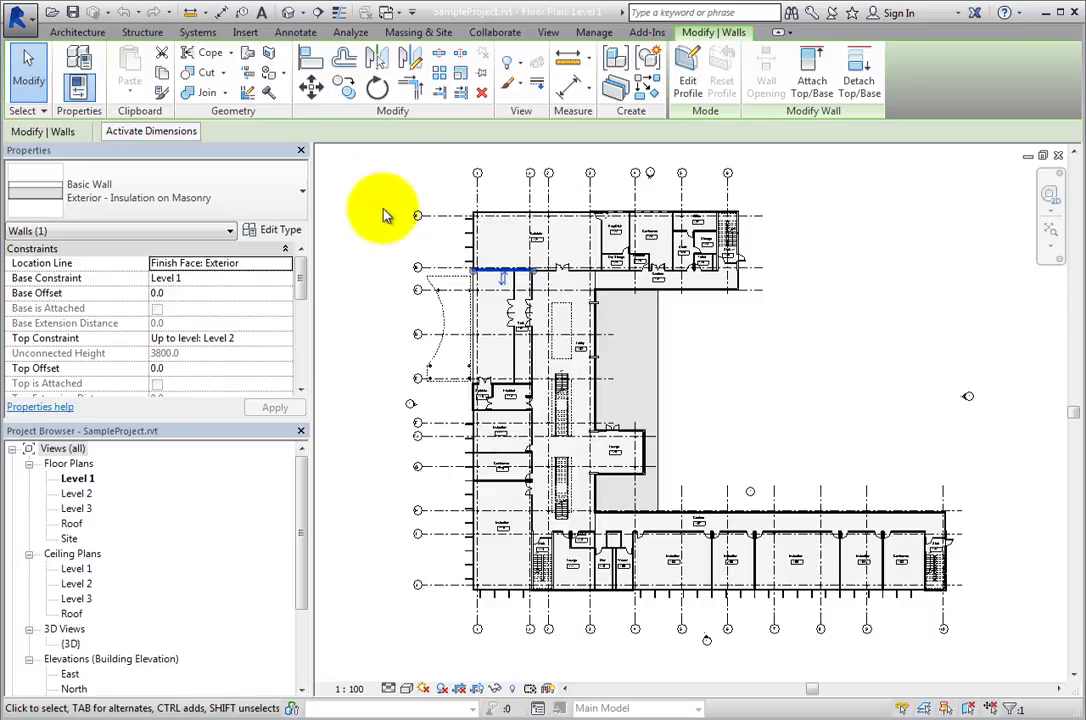
{"action": "left_click", "coordinate": [388, 230]}
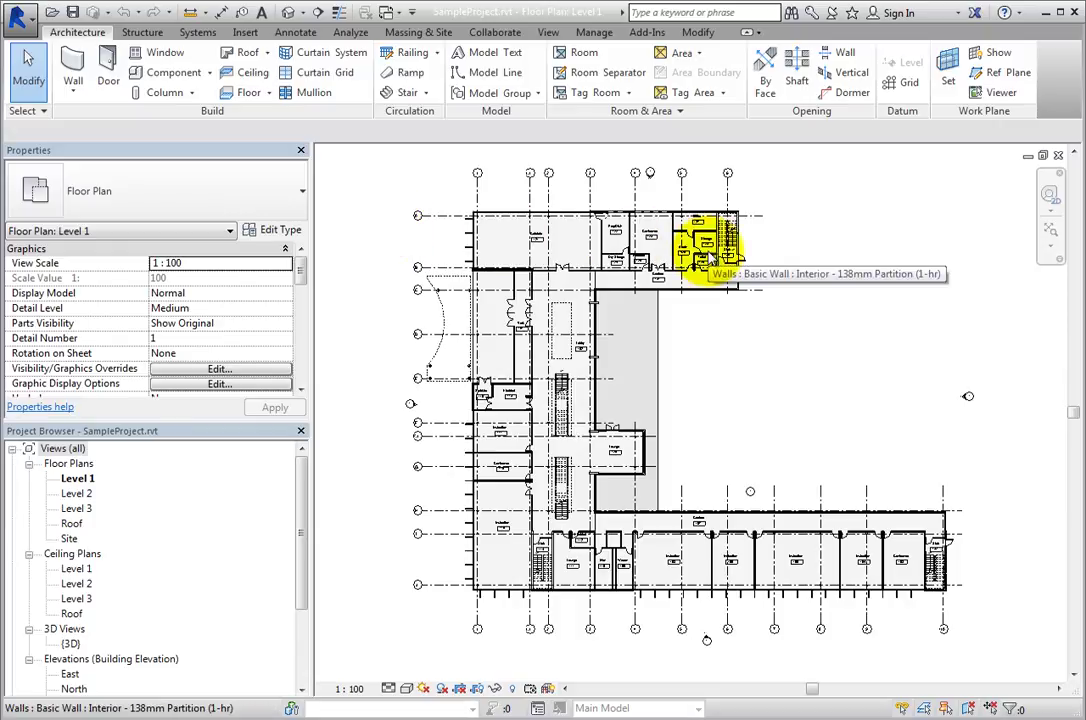
Zoom and pan the floor plan to fit the whole building in view
{"action": "scroll", "coordinate": [708, 257], "scroll_direction": "up", "scroll_amount": 8}
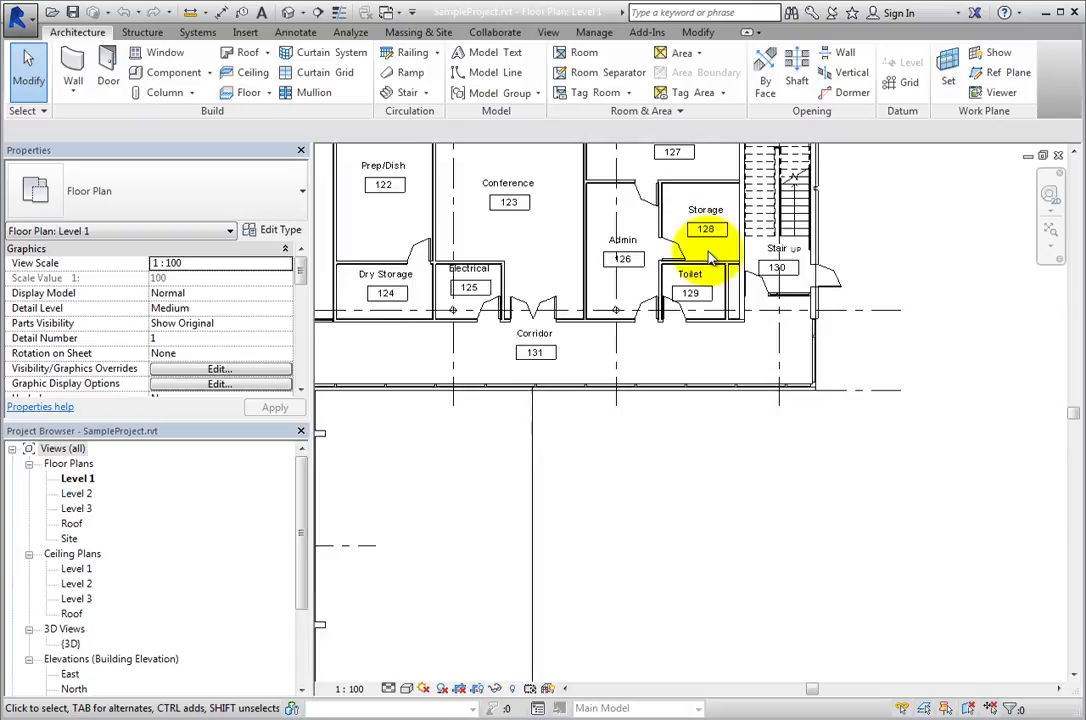
{"action": "scroll", "coordinate": [708, 257], "scroll_direction": "up", "scroll_amount": 4}
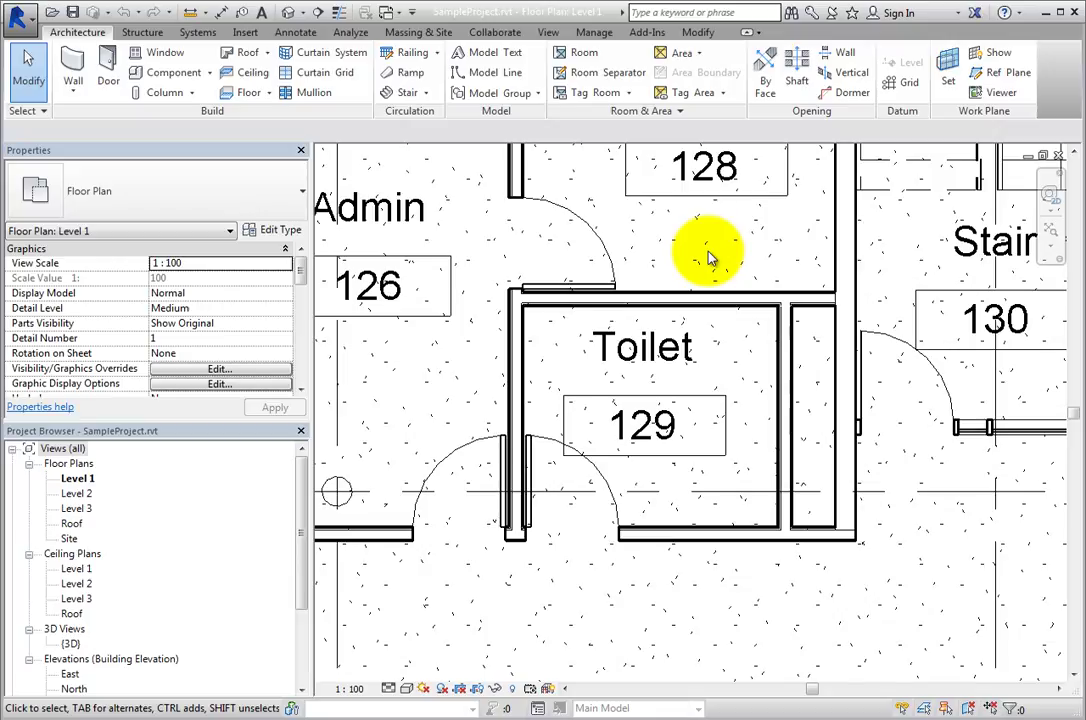
{"action": "scroll", "coordinate": [708, 257], "scroll_direction": "down", "scroll_amount": 6}
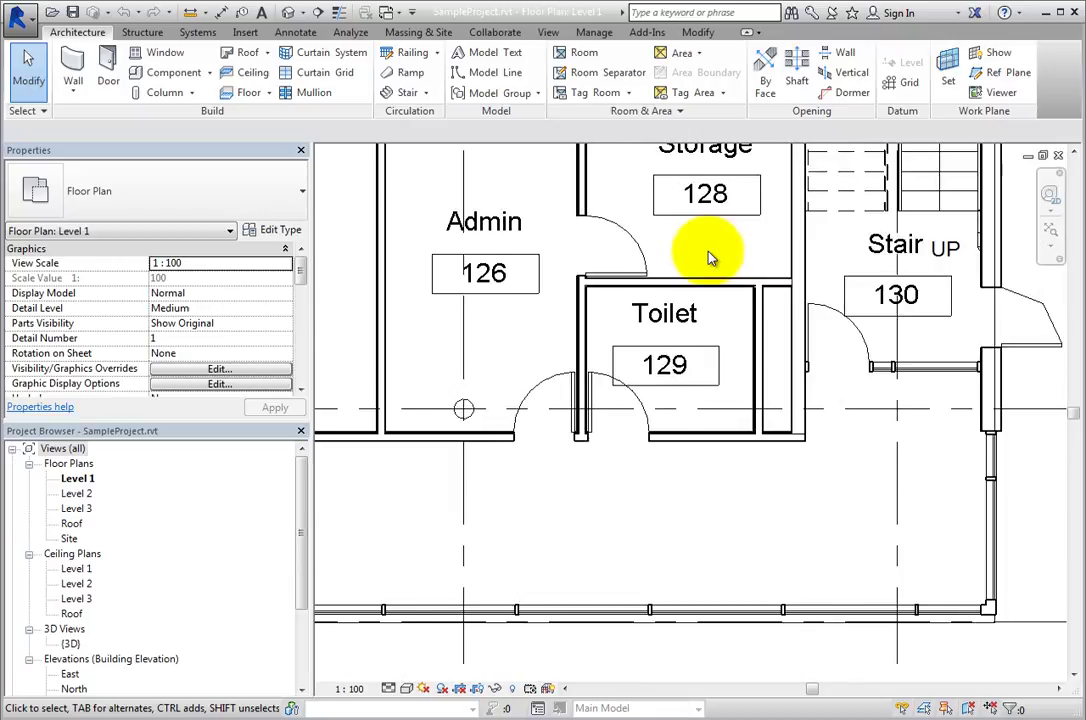
{"action": "scroll", "coordinate": [708, 257], "scroll_direction": "down", "scroll_amount": 5}
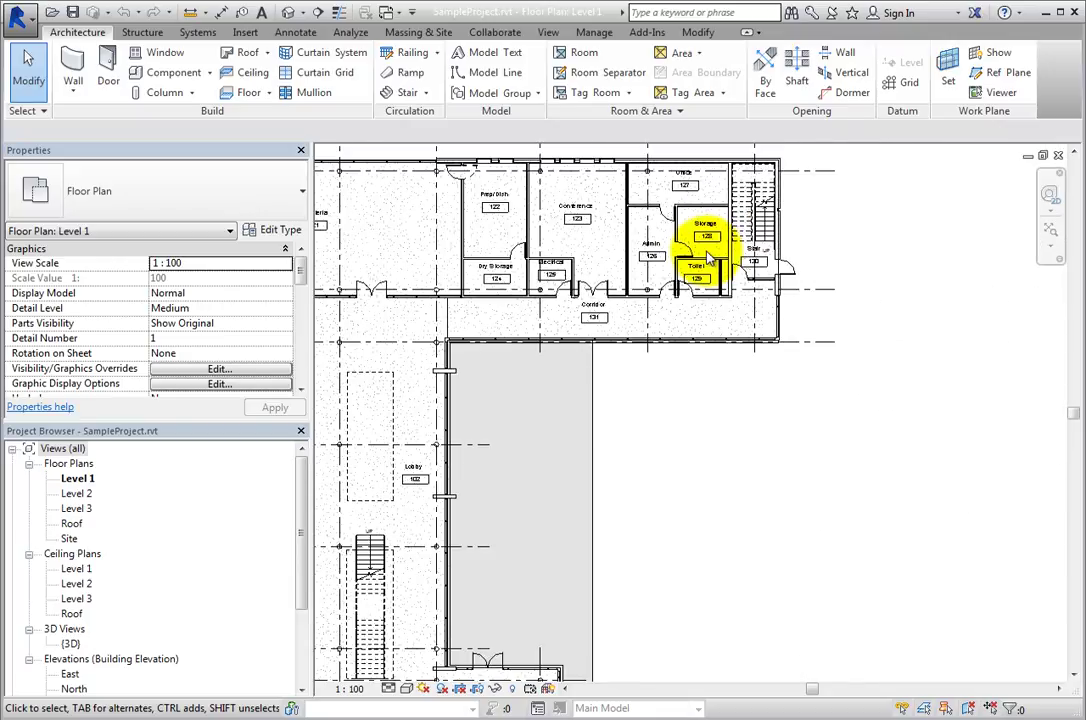
{"action": "scroll", "coordinate": [708, 257], "scroll_direction": "down", "scroll_amount": 6}
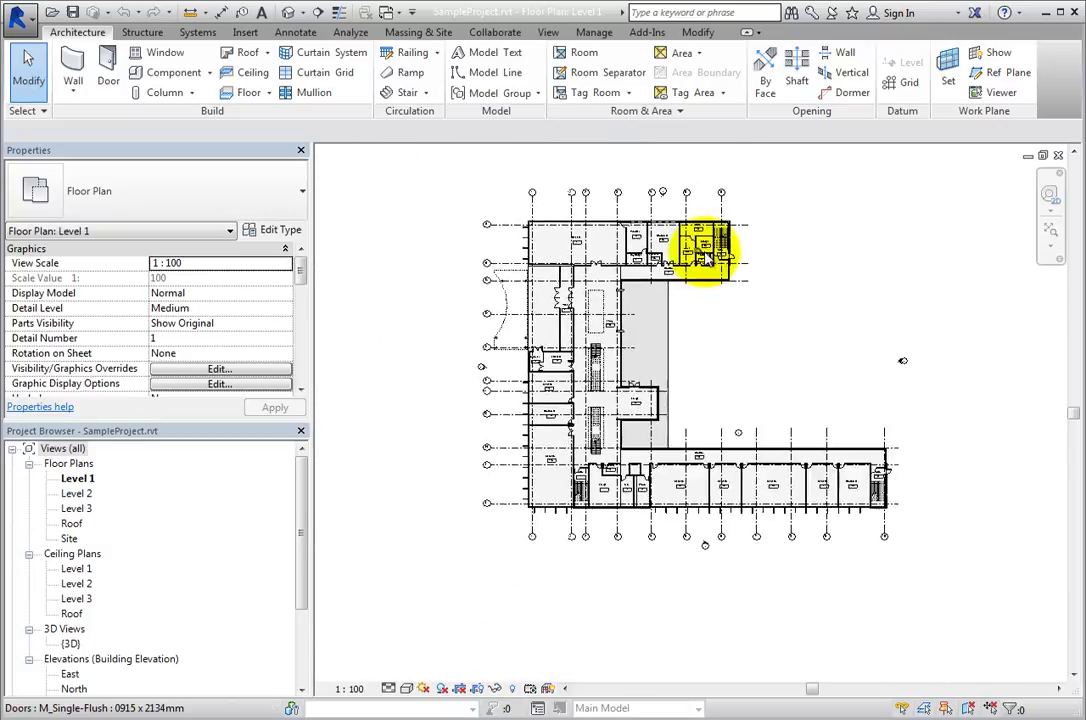
{"action": "scroll", "coordinate": [708, 255], "scroll_direction": "down", "scroll_amount": 2}
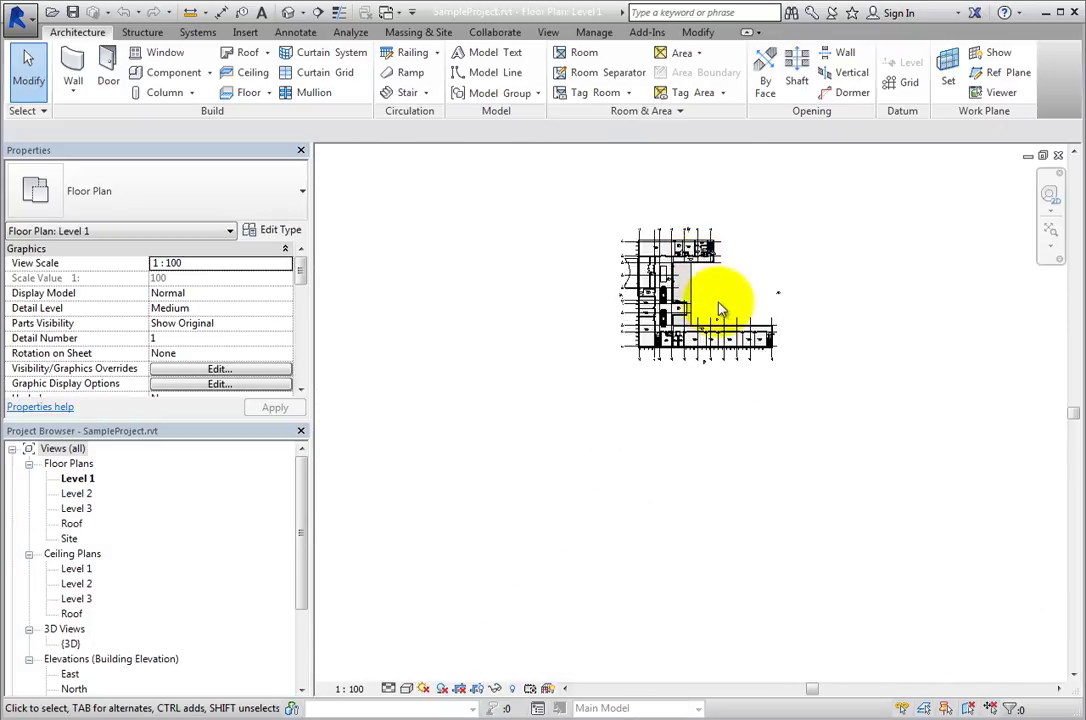
{"action": "scroll", "coordinate": [720, 303], "scroll_direction": "up", "scroll_amount": 6}
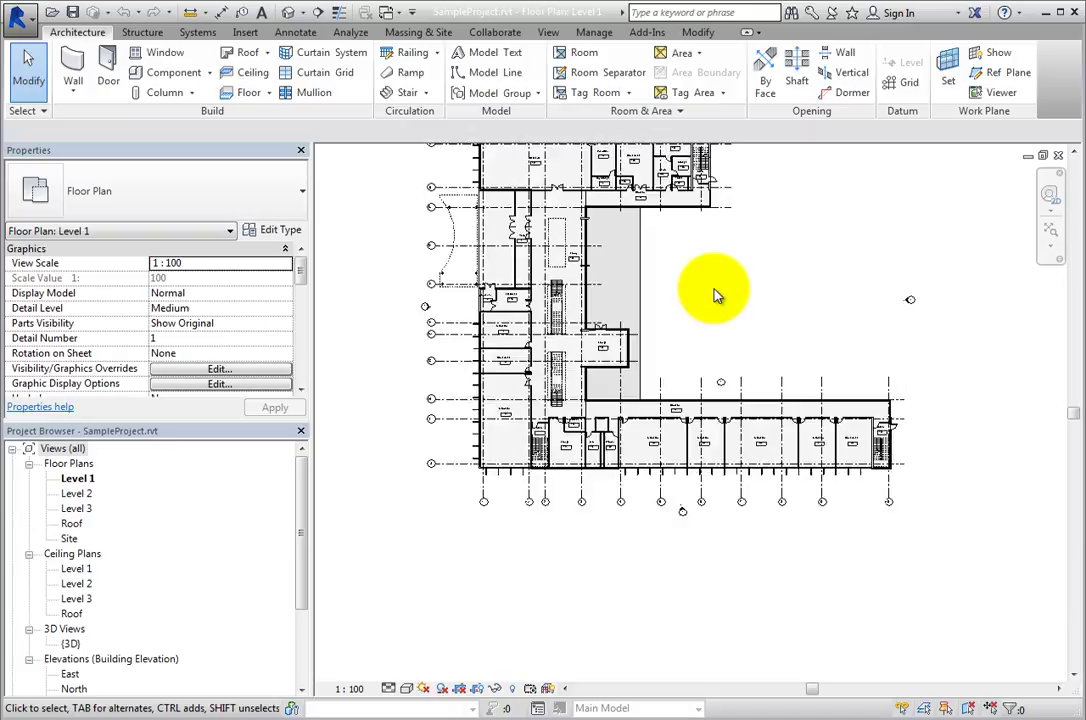
{"action": "middle_click_drag", "start_coordinate": [715, 295], "coordinate": [728, 414]}
{"action": "scroll", "coordinate": [728, 414], "scroll_direction": "up", "scroll_amount": 6}
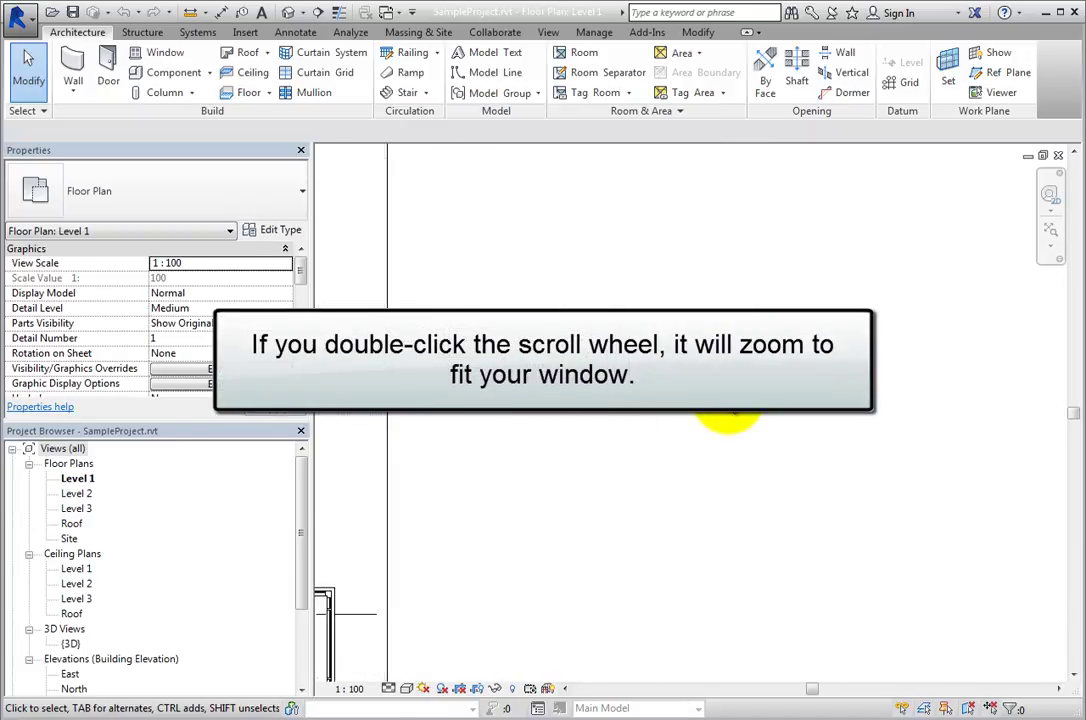
{"action": "double_click", "coordinate": [727, 402]}
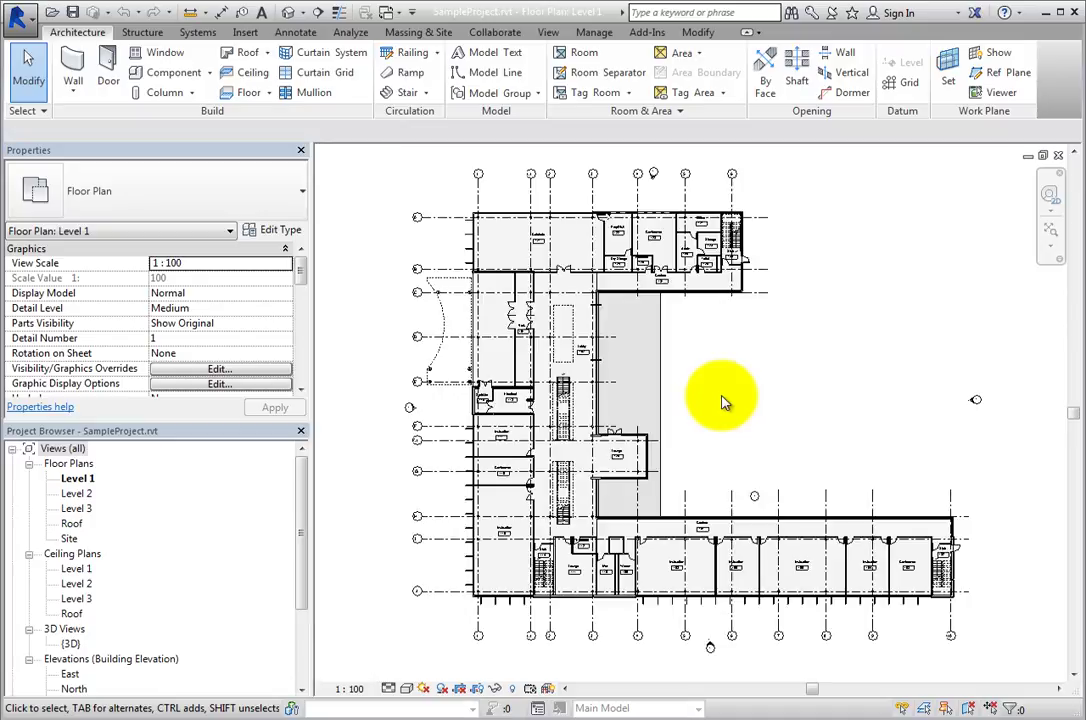
{"action": "middle_click_drag", "start_coordinate": [760, 396], "coordinate": [805, 485]}
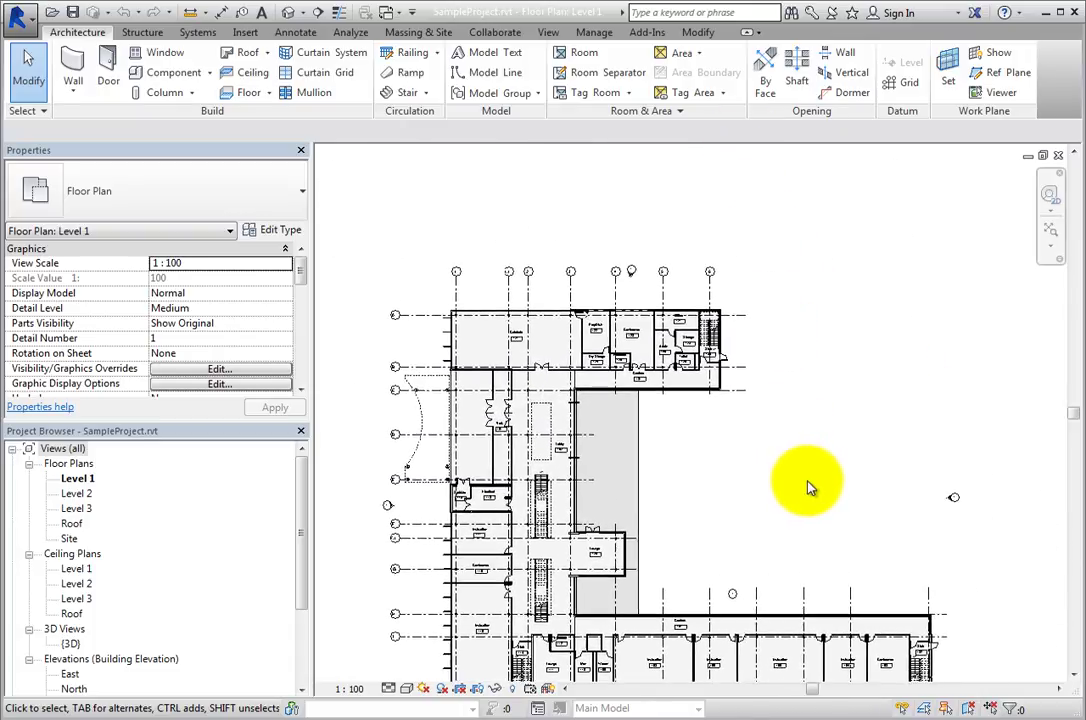
{"action": "scroll", "coordinate": [808, 482], "scroll_direction": "down", "scroll_amount": 1}
{"action": "scroll", "coordinate": [810, 476], "scroll_direction": "up", "scroll_amount": 1}
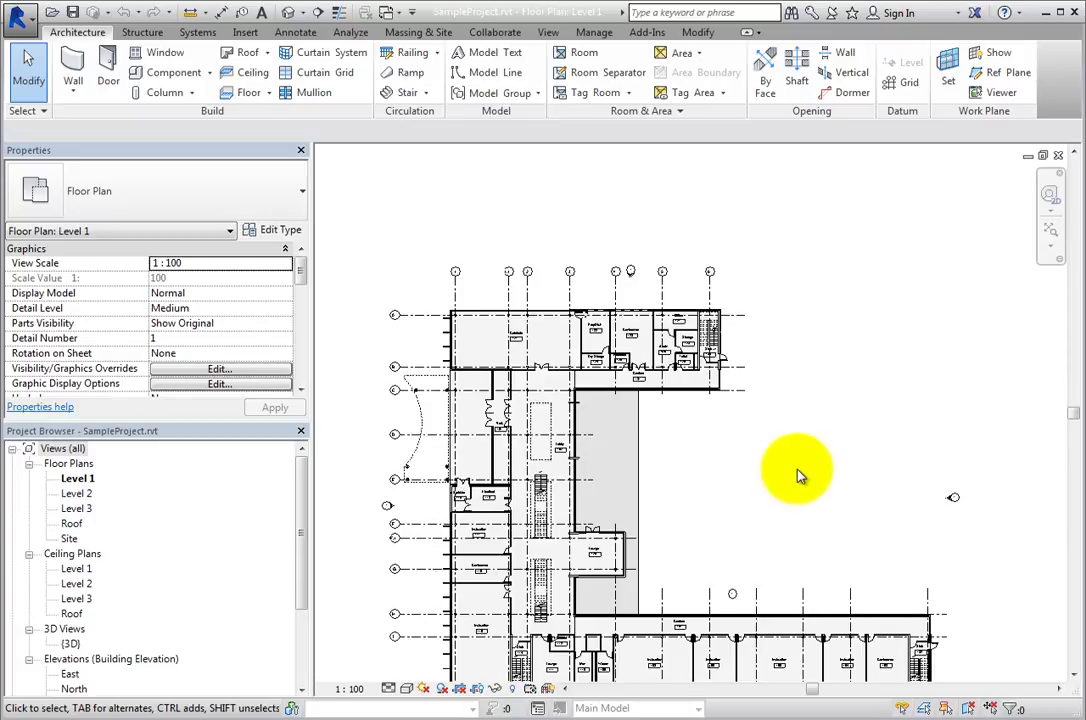
{"action": "scroll", "coordinate": [805, 474], "scroll_direction": "down", "scroll_amount": 1}
{"action": "scroll", "coordinate": [797, 468], "scroll_direction": "up", "scroll_amount": 1}
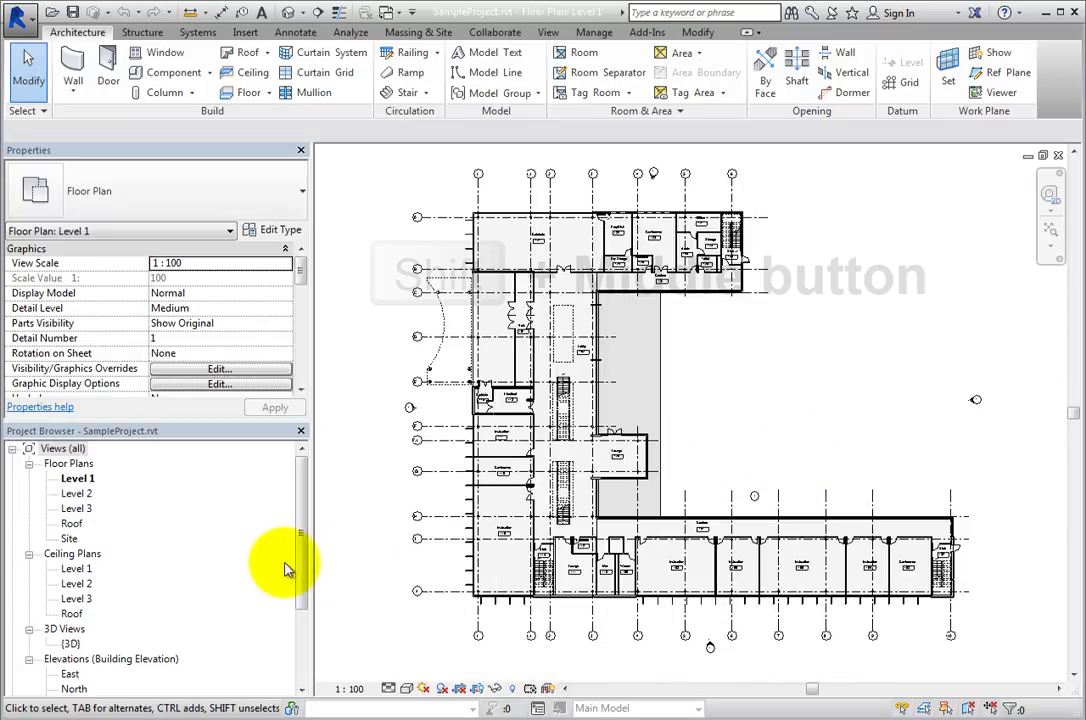
Open the default {3D} view and orbit around the building on its site
{"action": "left_click", "coordinate": [70, 643]}
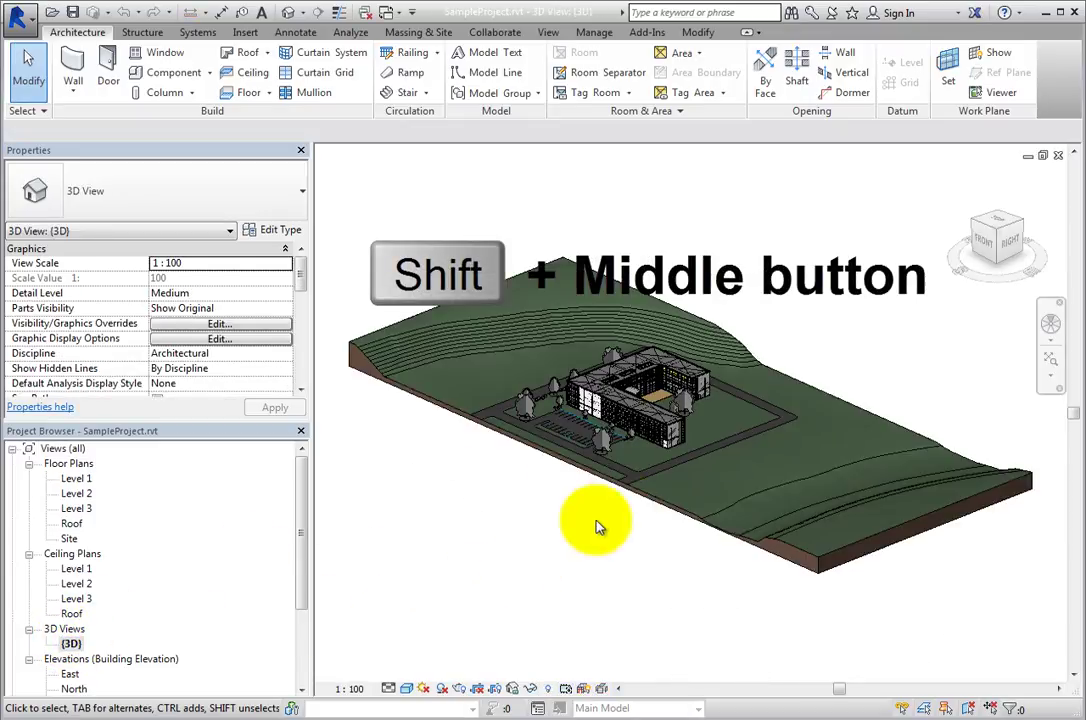
{"action": "middle_click_drag", "start_coordinate": [758, 452], "coordinate": [490, 480], "text": "shift"}
{"action": "scroll", "coordinate": [600, 460], "scroll_direction": "up", "scroll_amount": 5}
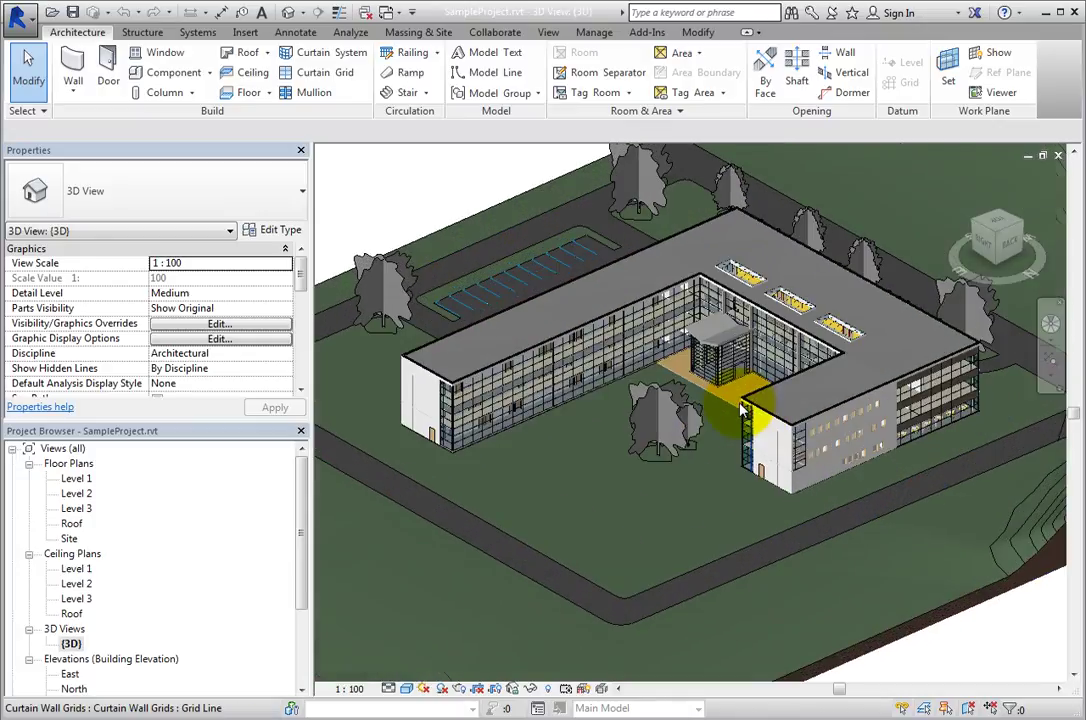
{"action": "middle_click_drag", "start_coordinate": [553, 451], "coordinate": [841, 439], "text": "shift"}
{"action": "middle_click_drag", "start_coordinate": [638, 453], "coordinate": [888, 474]}
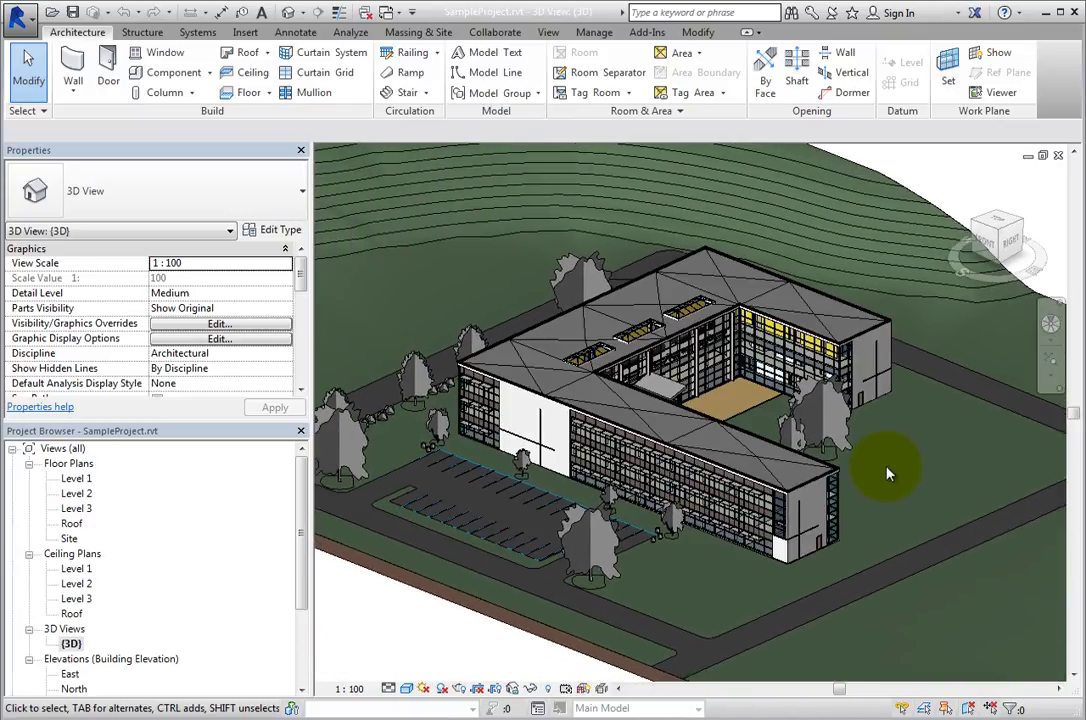
Open Options from the application menu and go to the User Interface page
{"action": "left_click", "coordinate": [27, 27]}
{"action": "left_click", "coordinate": [264, 521]}
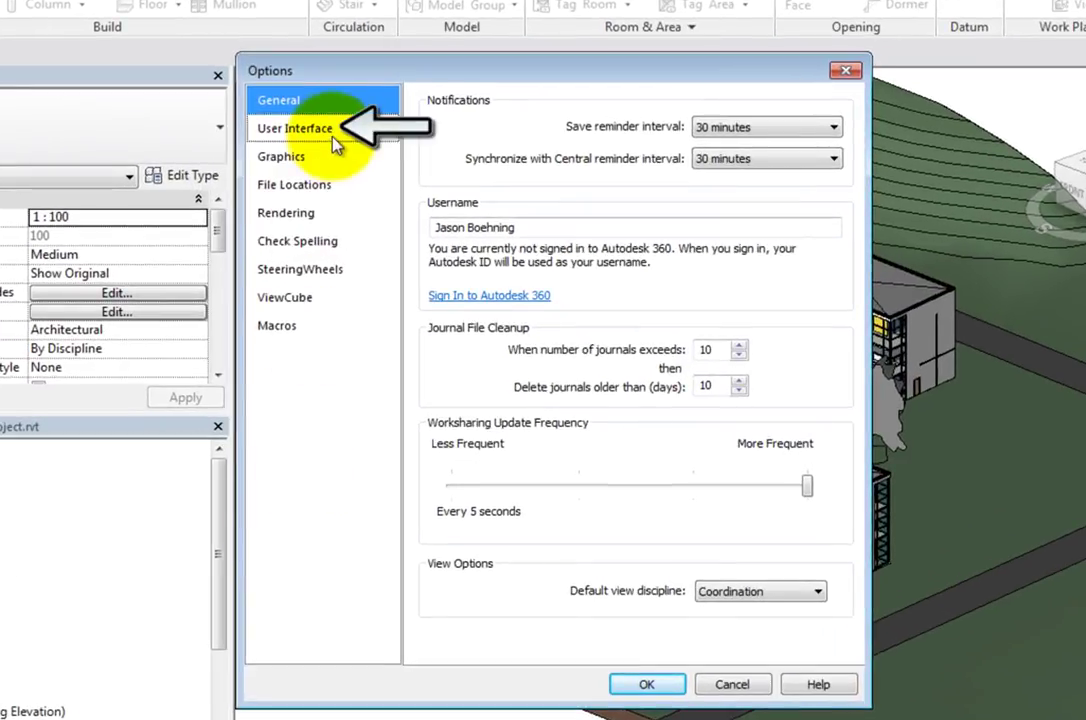
{"action": "left_click", "coordinate": [334, 139]}
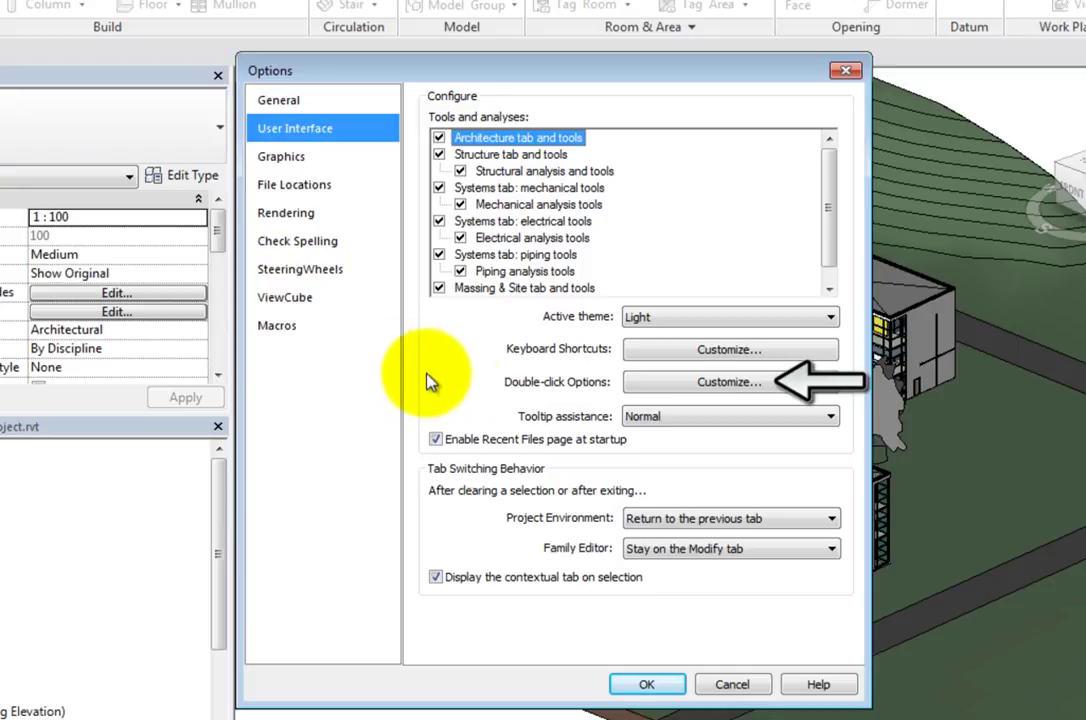
Open Customize Double-click Settings and review the Sketched Element, Views, Assemblies, Groups and Component Stairs rows
{"action": "left_click", "coordinate": [757, 390]}
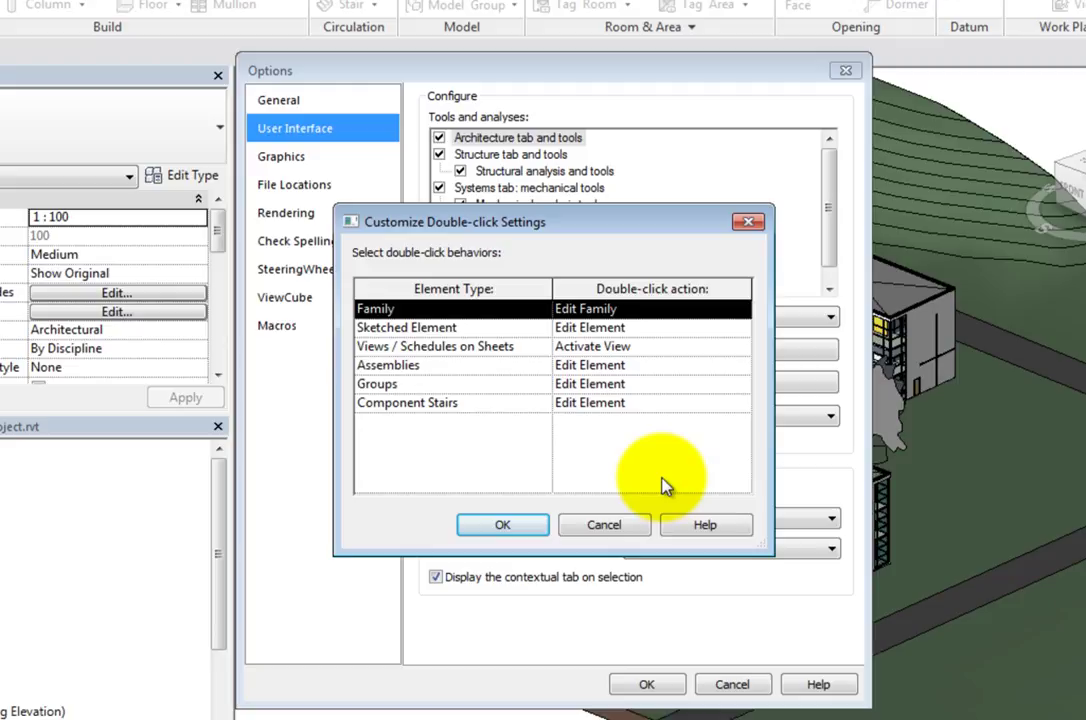
{"action": "left_click", "coordinate": [504, 330]}
{"action": "left_click", "coordinate": [530, 347]}
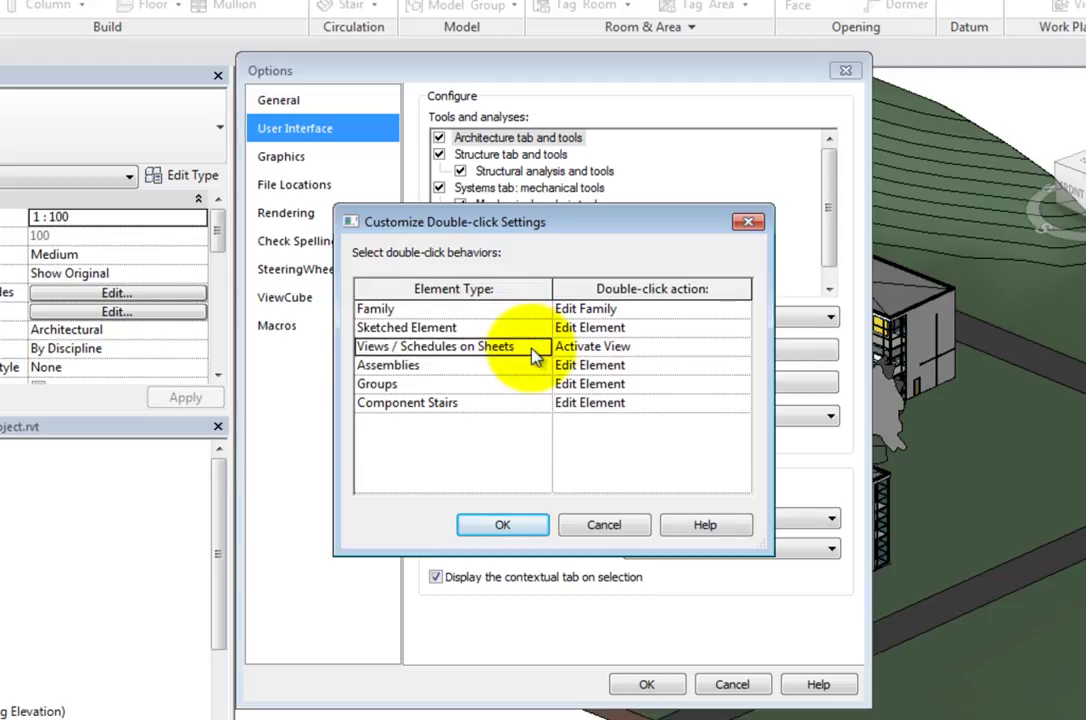
{"action": "left_click", "coordinate": [535, 373]}
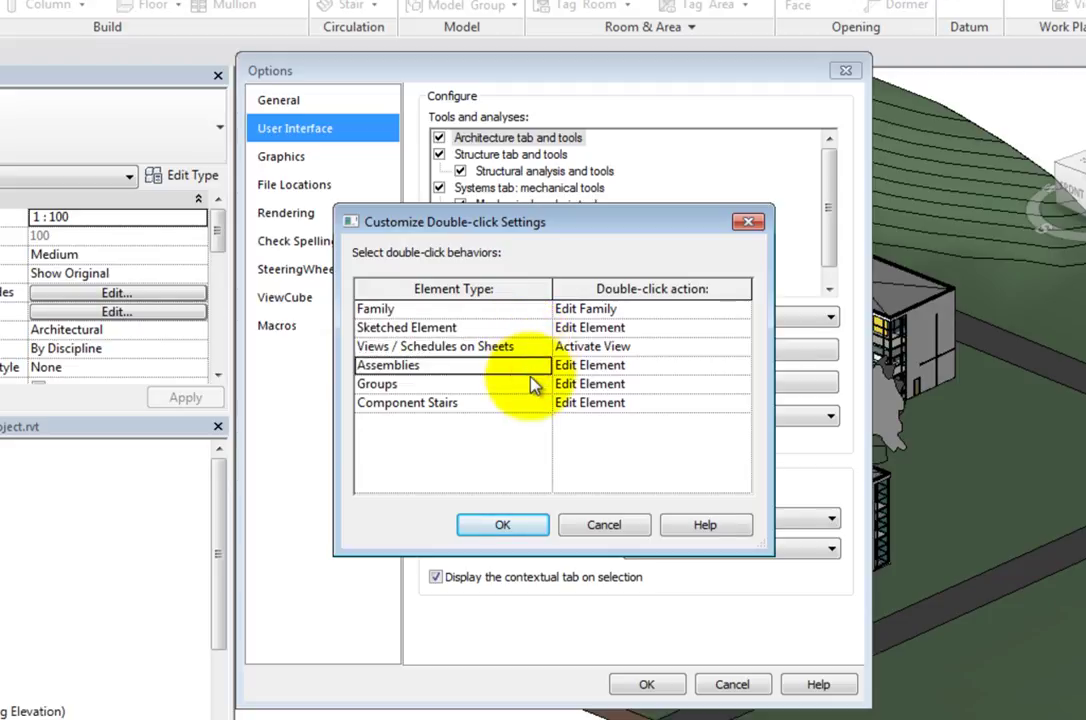
{"action": "left_click", "coordinate": [525, 386]}
{"action": "left_click", "coordinate": [529, 403]}
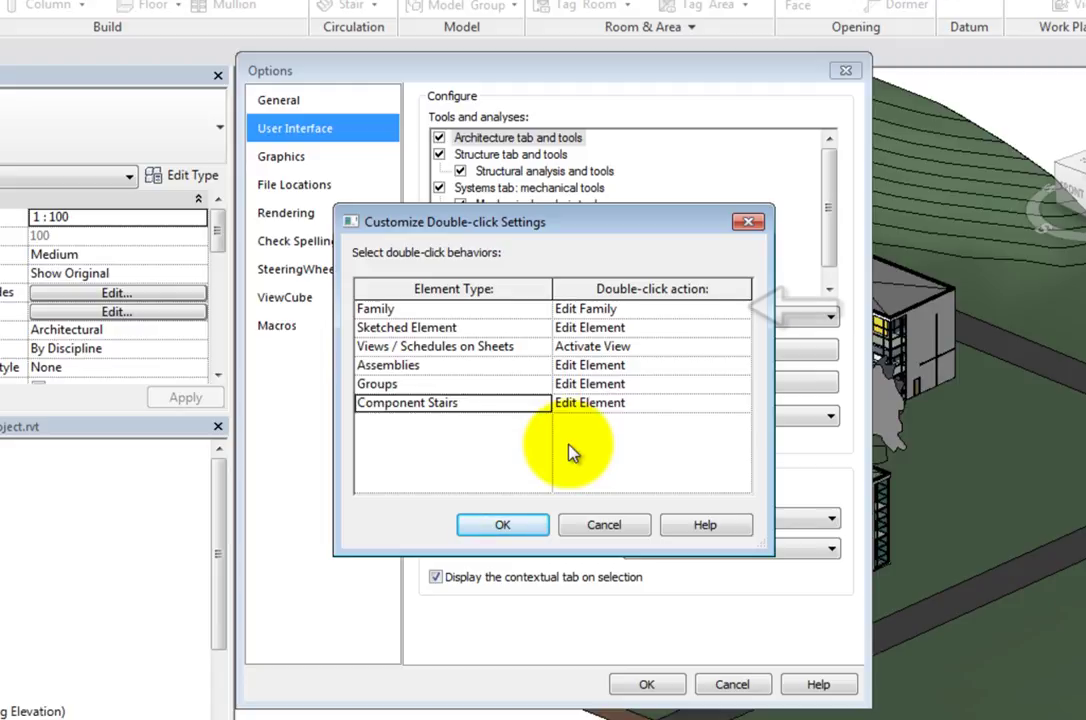
Try Do Nothing and Edit Family for the Family action, finally settling on Edit Type
{"action": "left_click", "coordinate": [671, 311]}
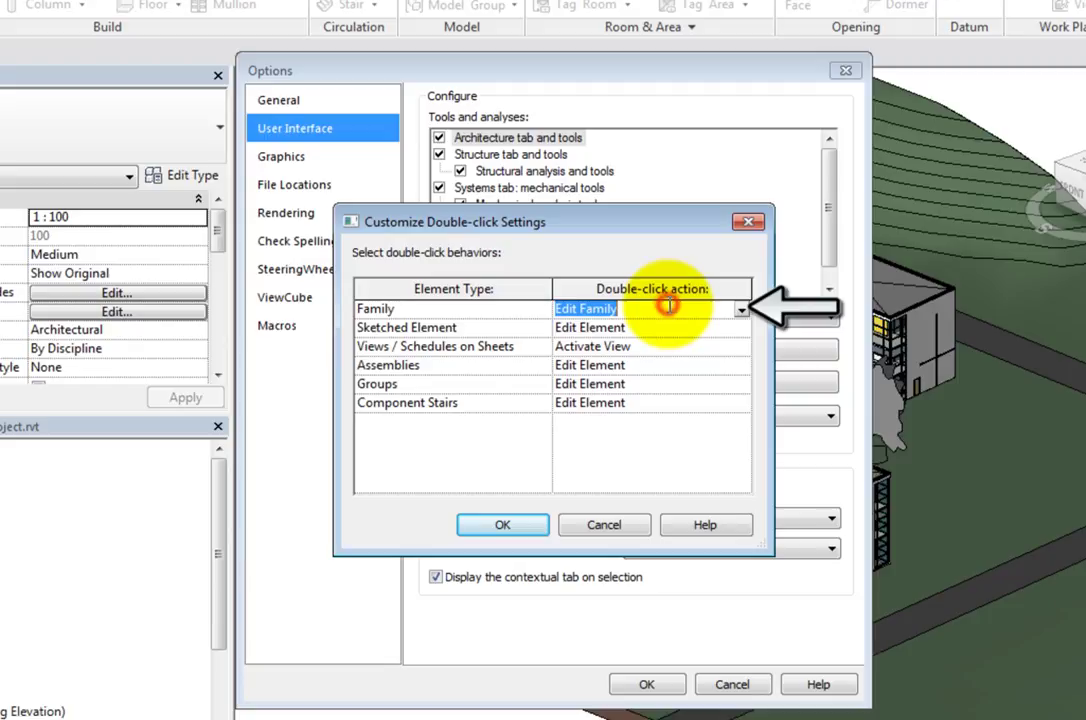
{"action": "left_click", "coordinate": [742, 315]}
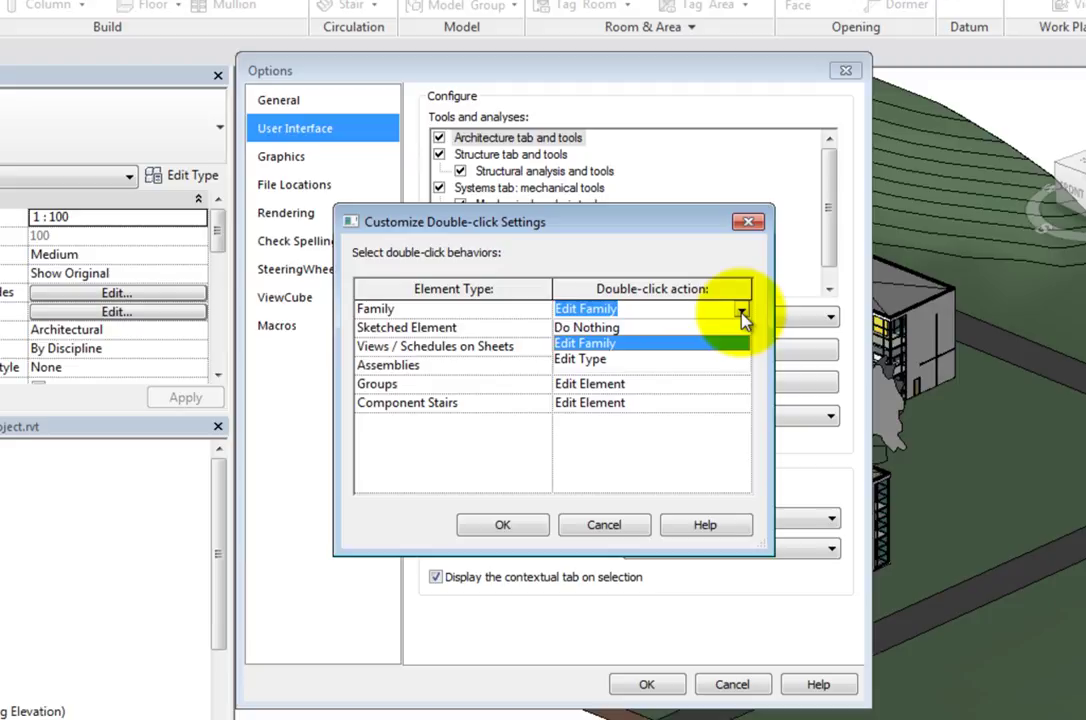
{"action": "key", "text": "Up"}
{"action": "key", "text": "Return"}
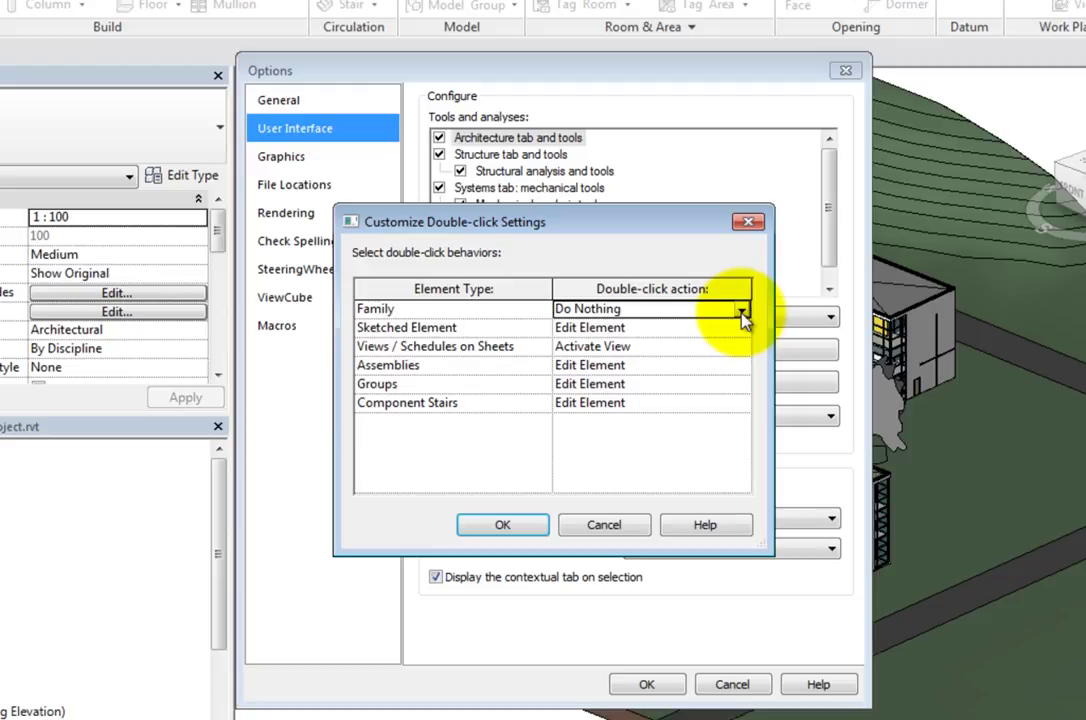
{"action": "left_click", "coordinate": [743, 314]}
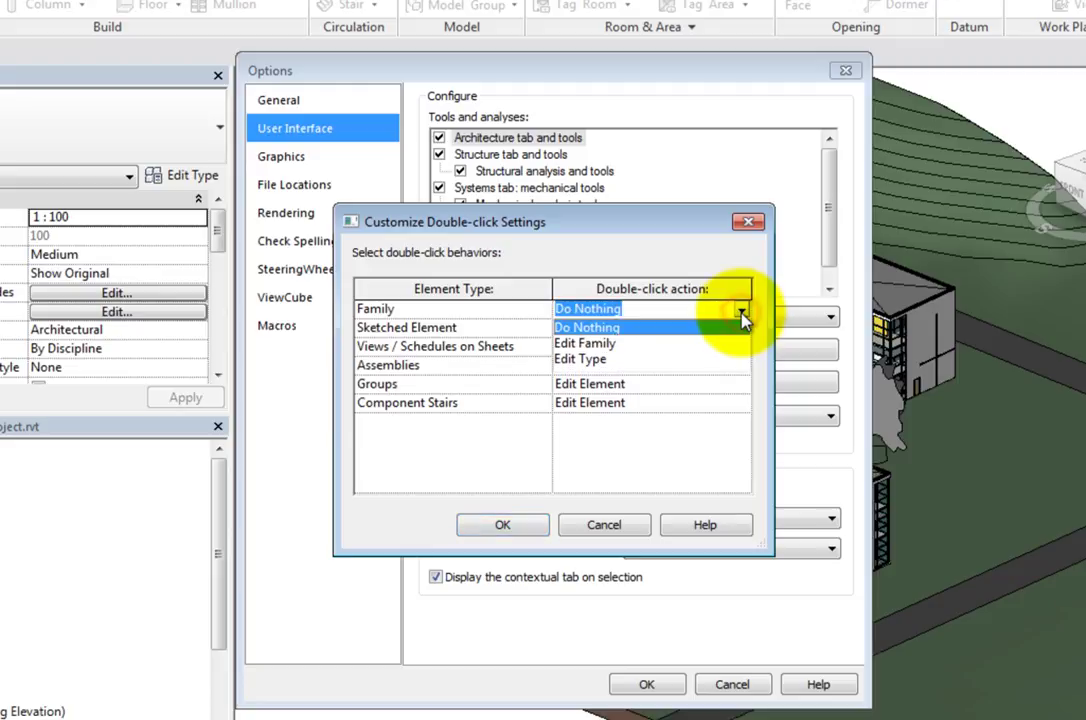
{"action": "left_click", "coordinate": [615, 345]}
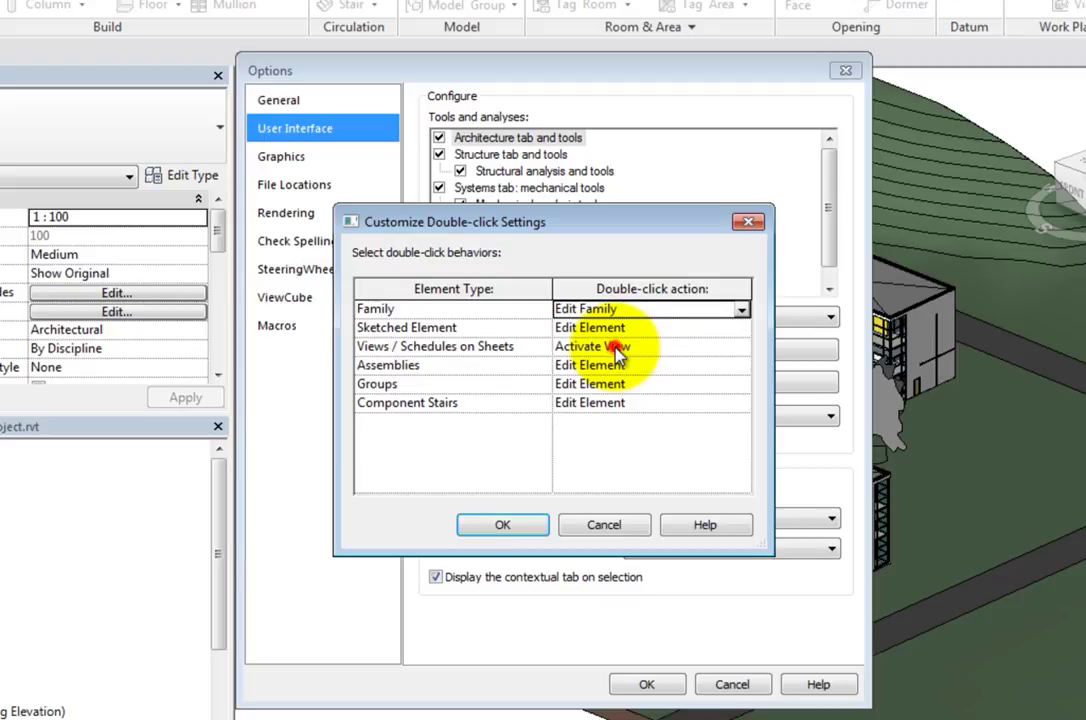
{"action": "left_click", "coordinate": [742, 311]}
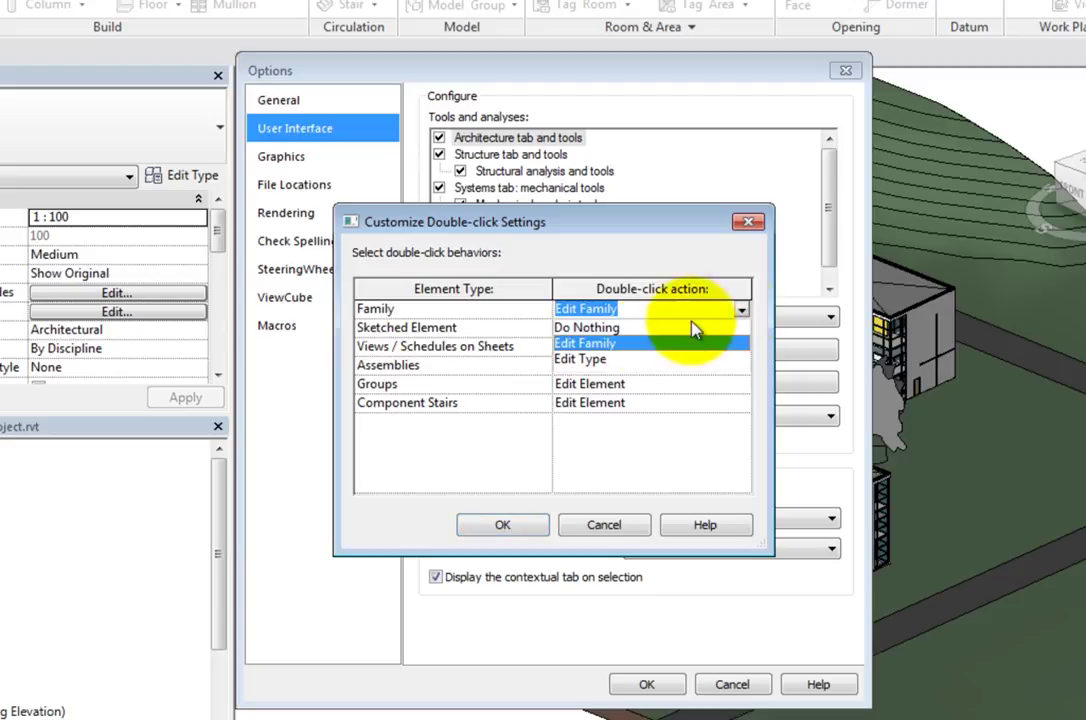
{"action": "left_click", "coordinate": [596, 362]}
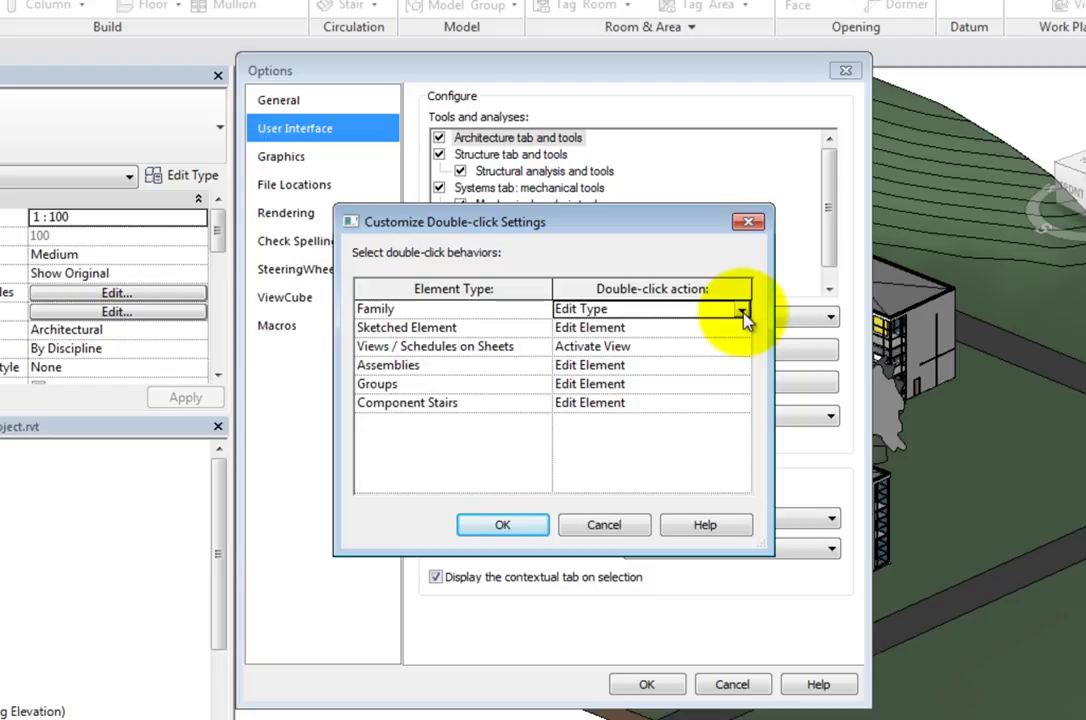
{"action": "left_click", "coordinate": [705, 330]}
{"action": "left_click", "coordinate": [742, 330]}
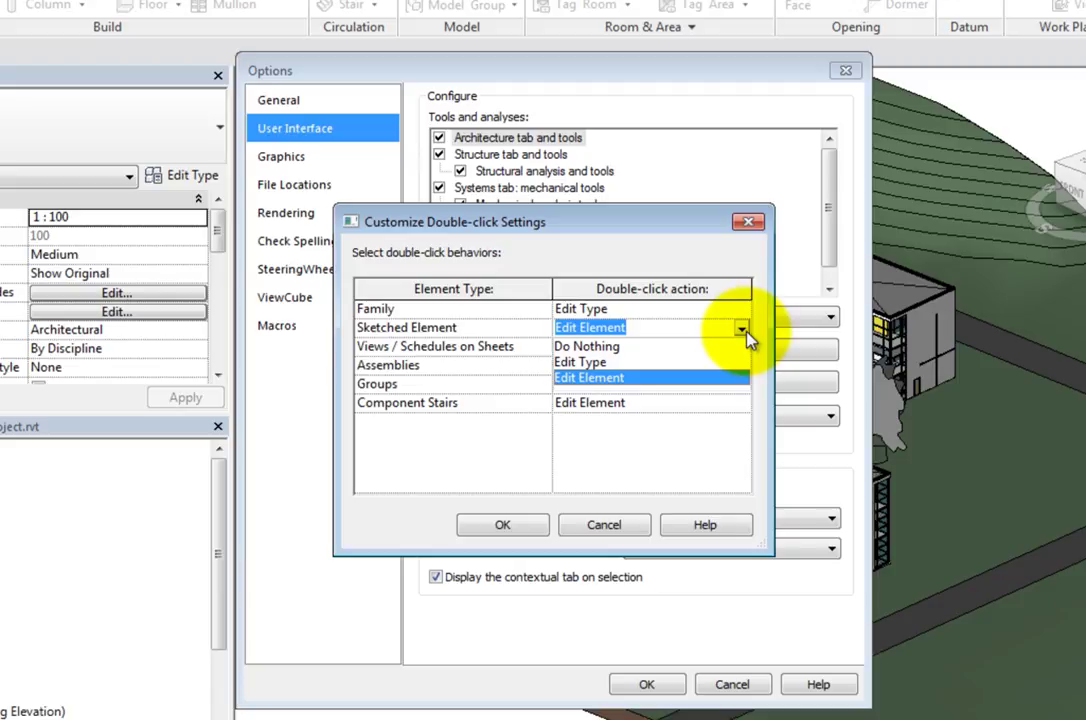
{"action": "left_click", "coordinate": [745, 333]}
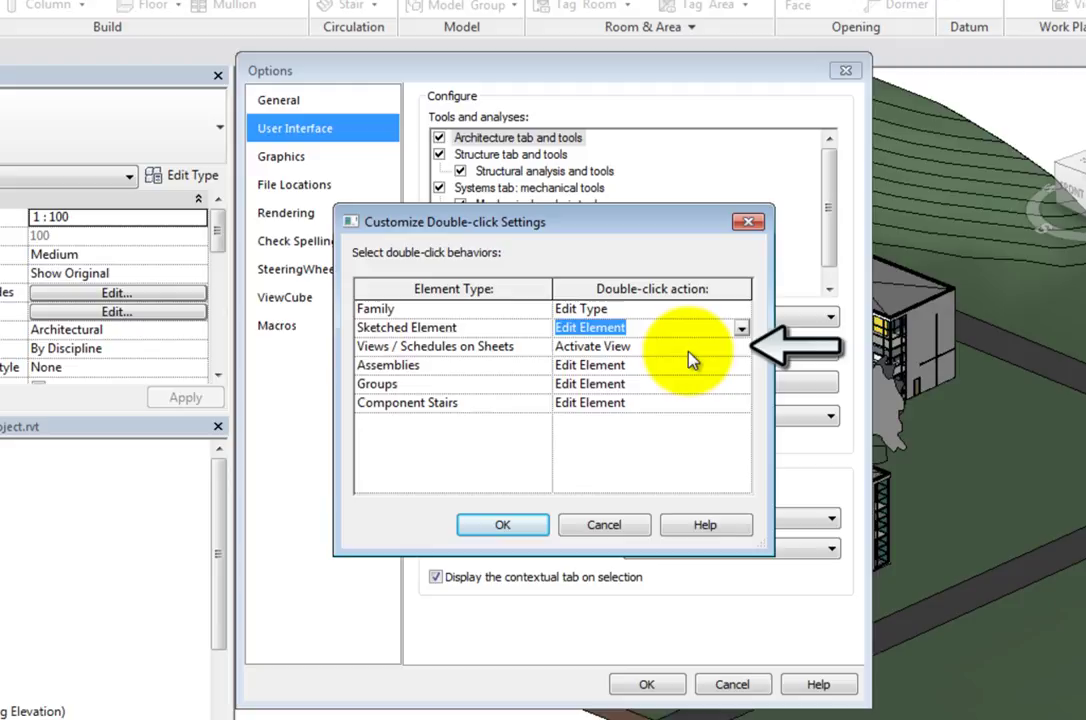
{"action": "left_click", "coordinate": [712, 347]}
{"action": "left_click", "coordinate": [742, 350]}
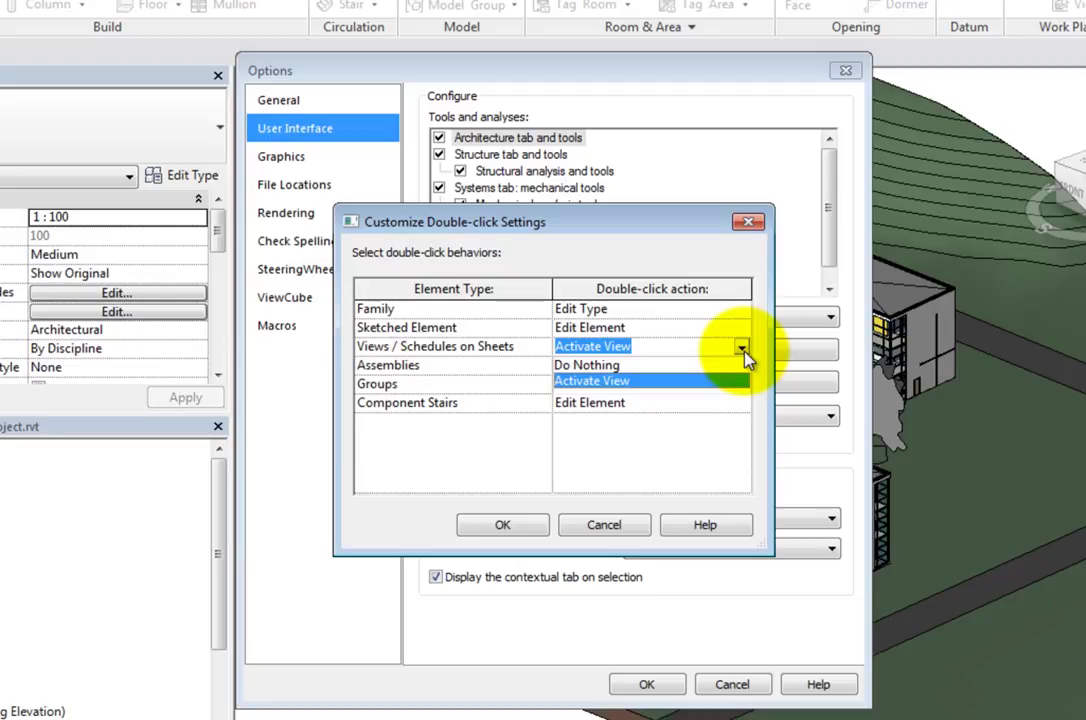
{"action": "left_click", "coordinate": [742, 350]}
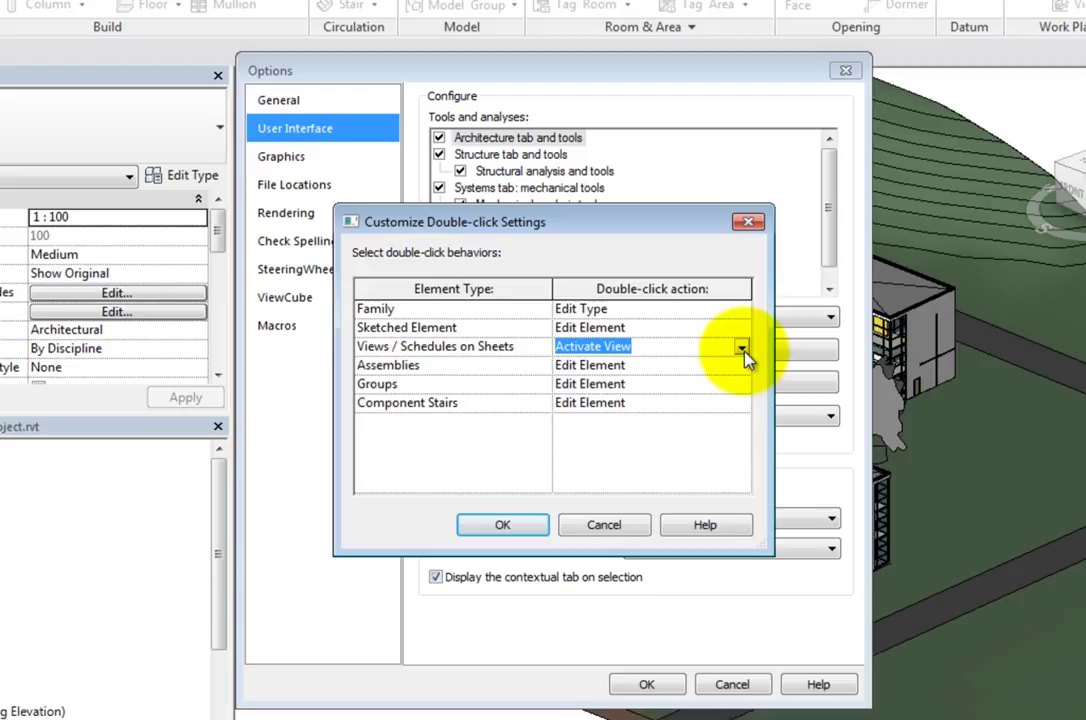
{"action": "left_click", "coordinate": [740, 368]}
{"action": "left_click", "coordinate": [742, 368]}
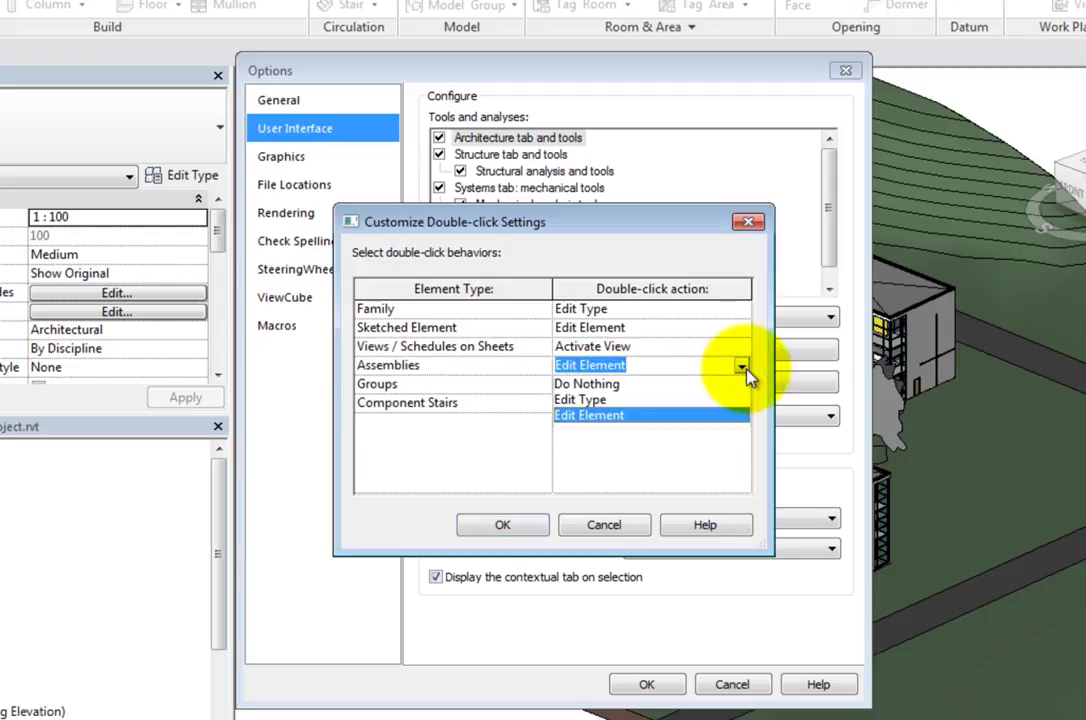
{"action": "left_click", "coordinate": [744, 369]}
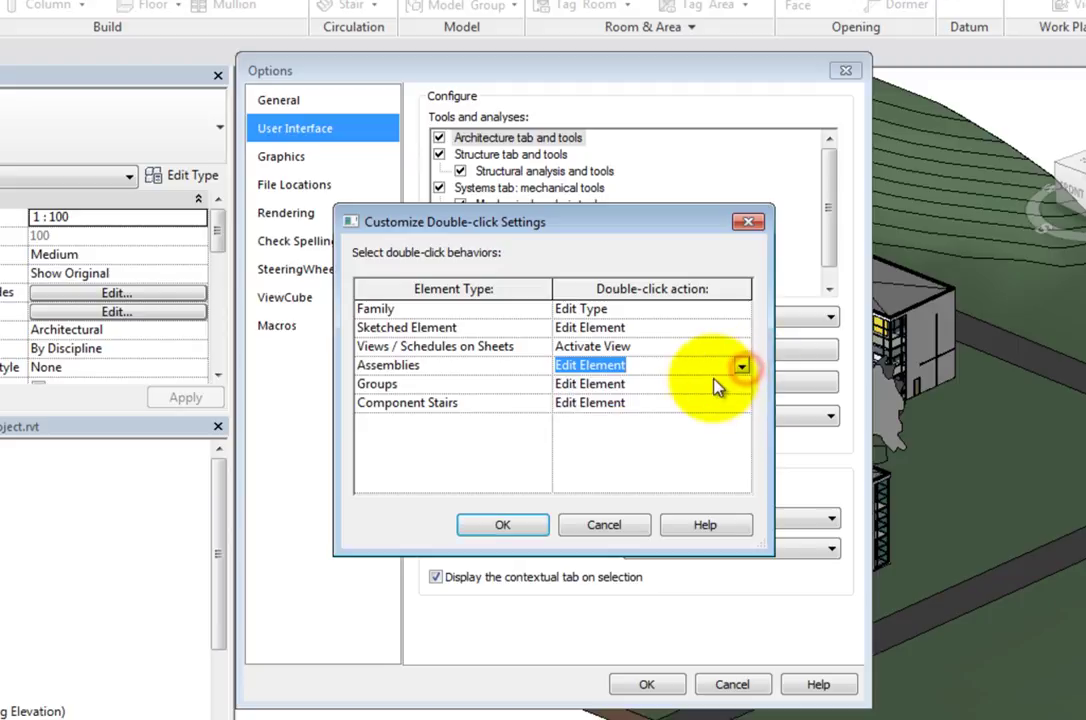
{"action": "left_click", "coordinate": [714, 385]}
{"action": "left_click", "coordinate": [742, 386]}
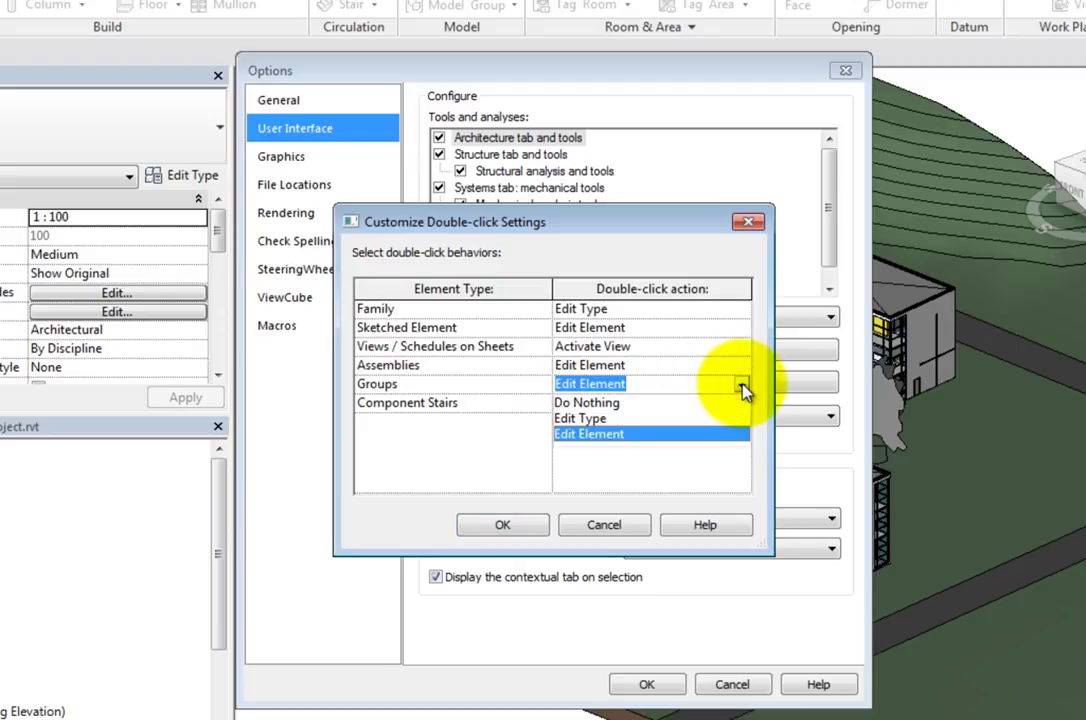
{"action": "left_click", "coordinate": [744, 390]}
{"action": "left_click", "coordinate": [742, 403]}
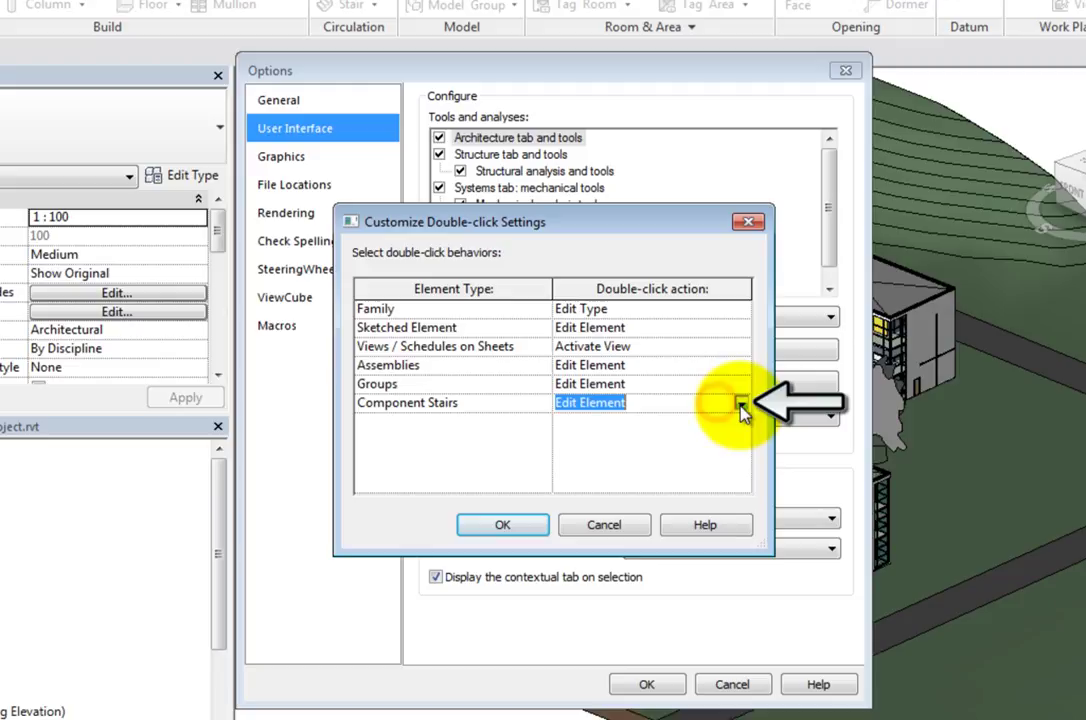
{"action": "left_click", "coordinate": [741, 404]}
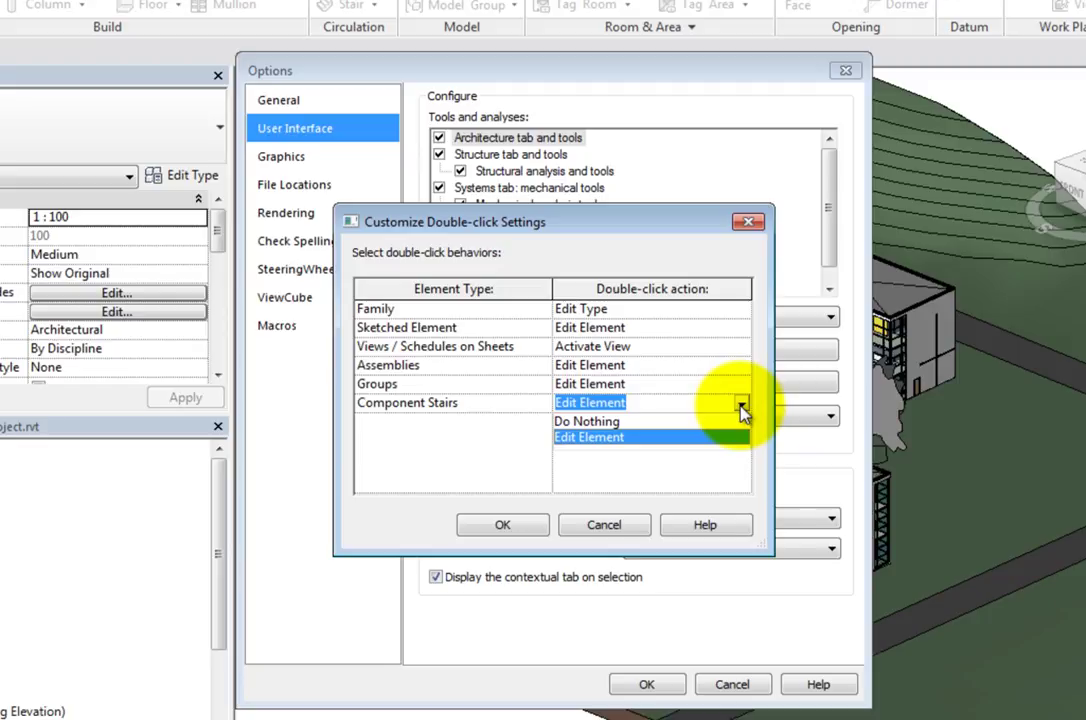
{"action": "left_click", "coordinate": [743, 412]}
{"action": "left_click", "coordinate": [744, 386]}
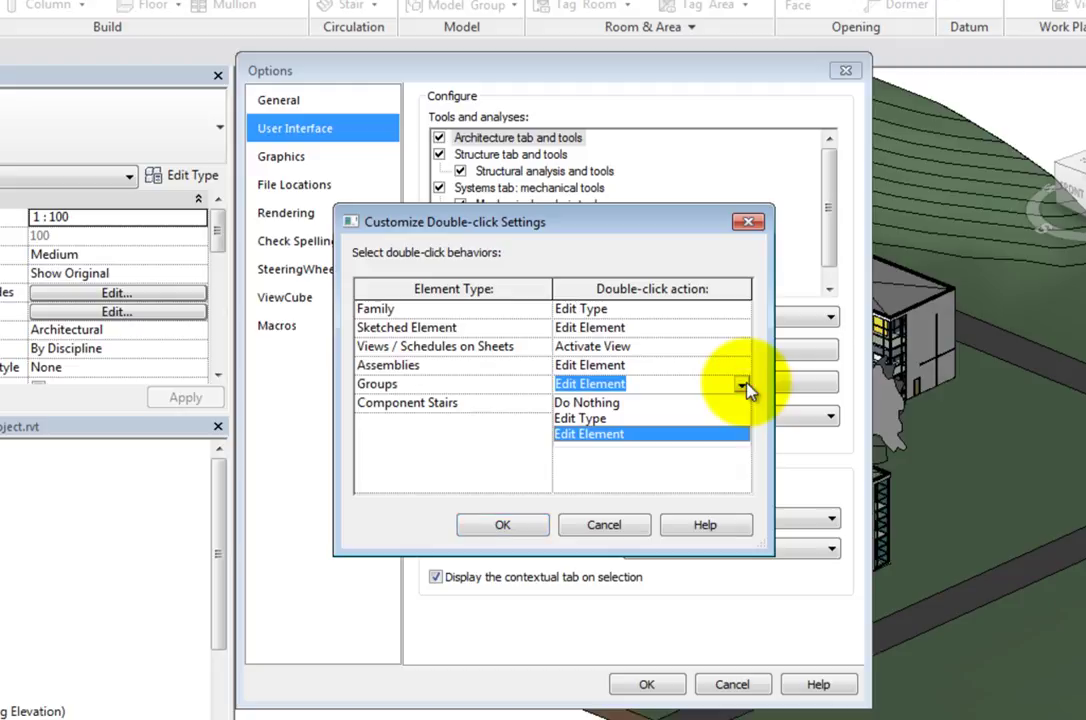
{"action": "left_click", "coordinate": [744, 386]}
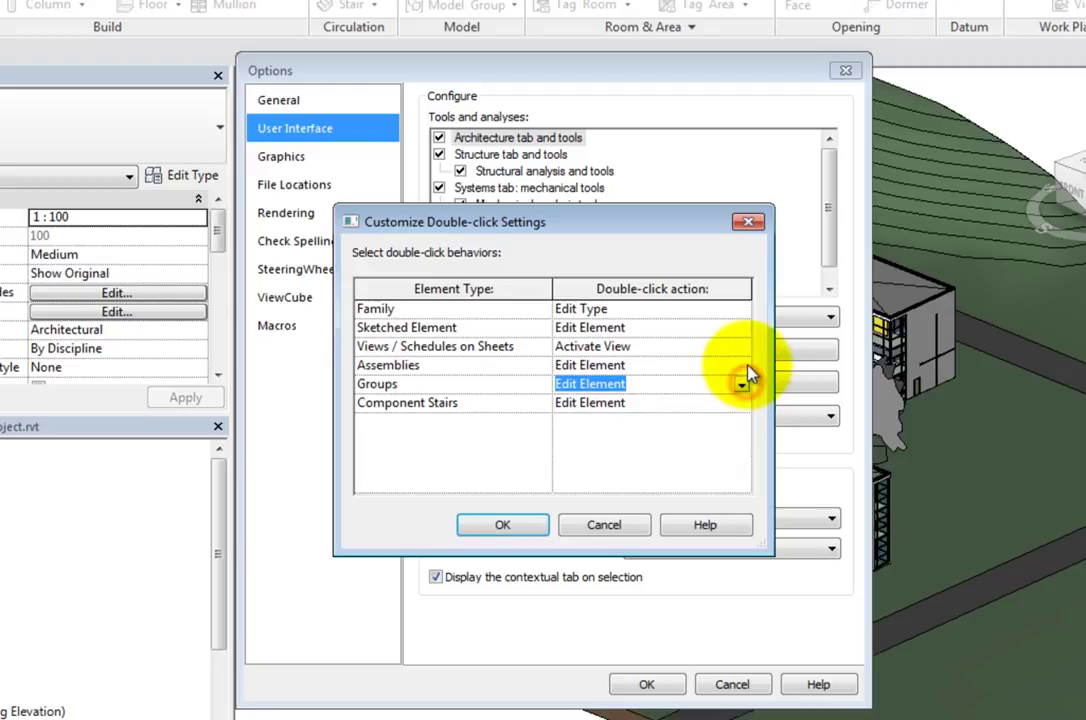
{"action": "left_click", "coordinate": [744, 367]}
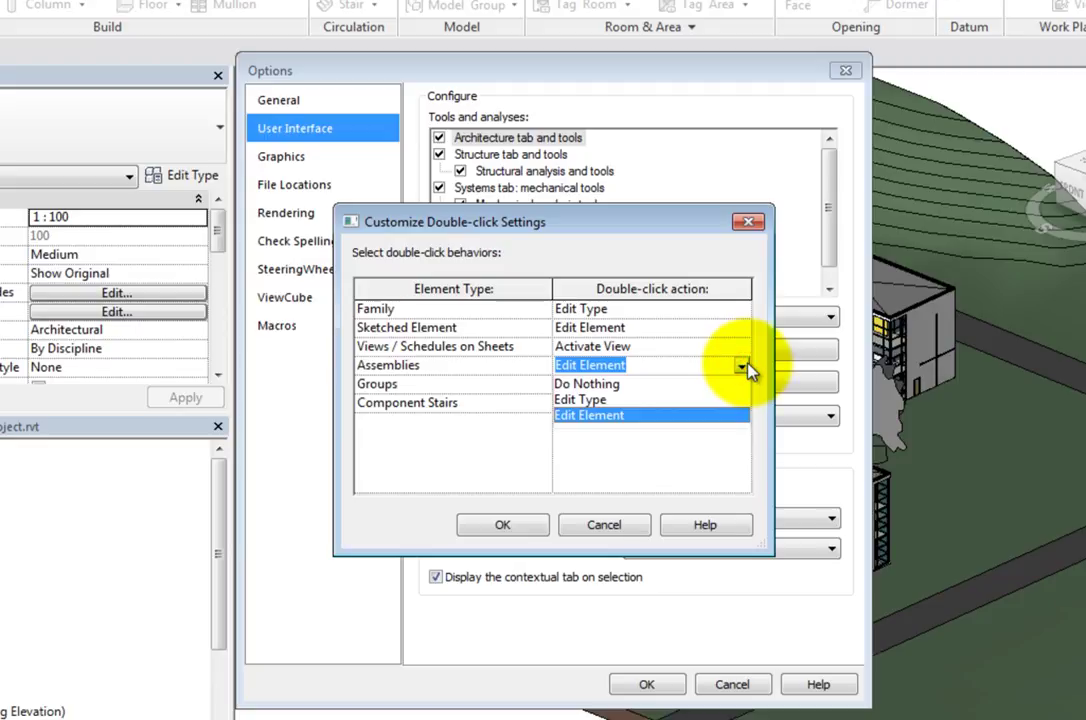
Keep Assemblies on Edit Element, set Family to Edit Family and Sketched Element to Edit Type, then confirm
{"action": "left_click", "coordinate": [746, 368]}
{"action": "left_click", "coordinate": [746, 312]}
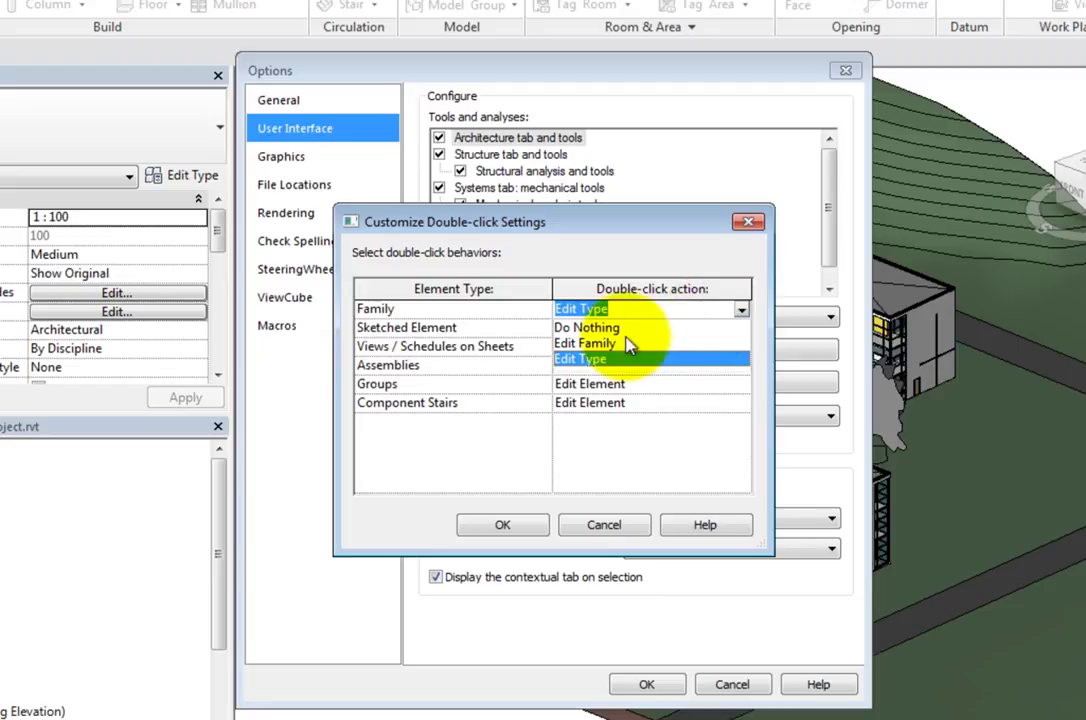
{"action": "left_click", "coordinate": [622, 345]}
{"action": "left_click", "coordinate": [742, 330]}
{"action": "left_click", "coordinate": [624, 362]}
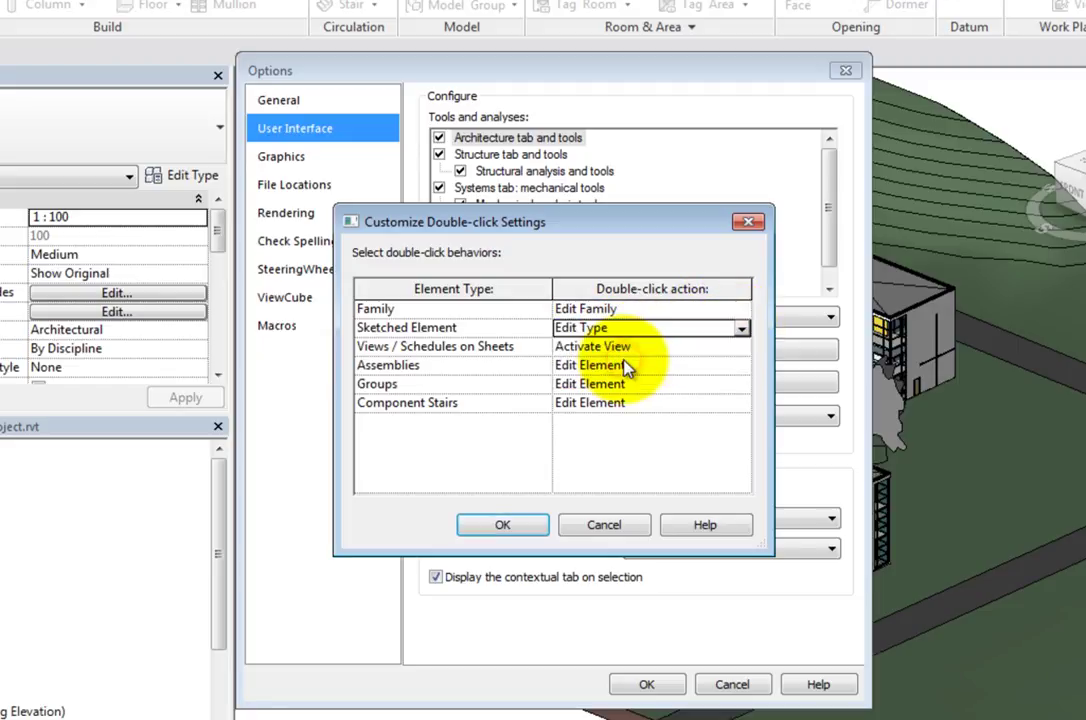
{"action": "left_click", "coordinate": [525, 525]}
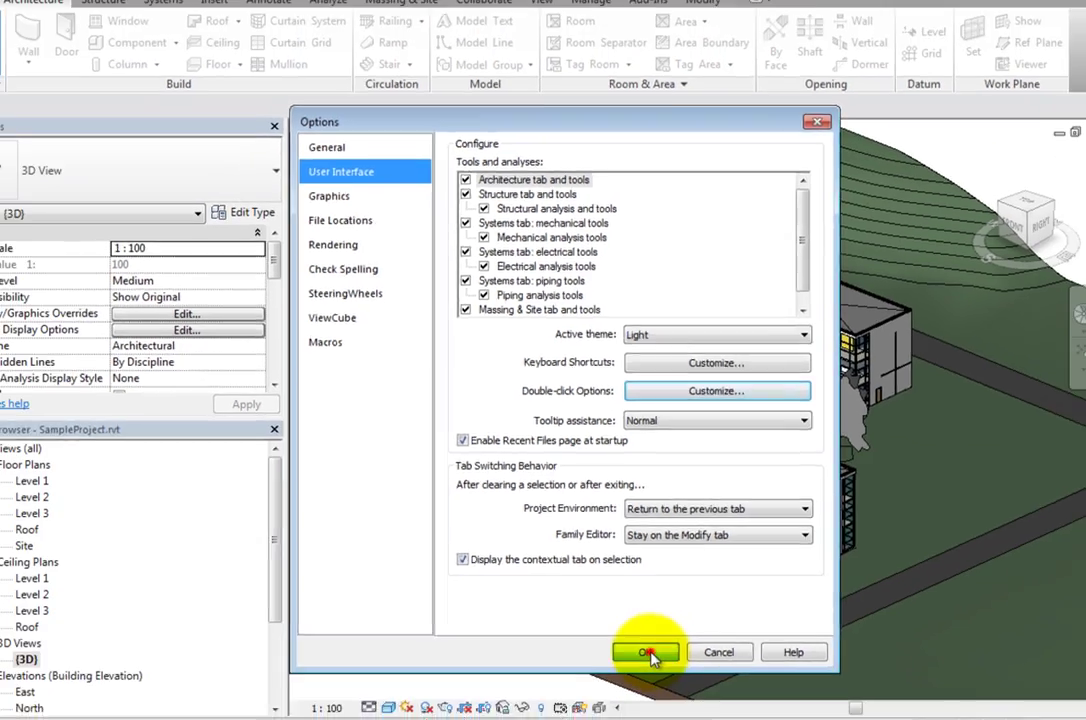
{"action": "left_click", "coordinate": [650, 686]}
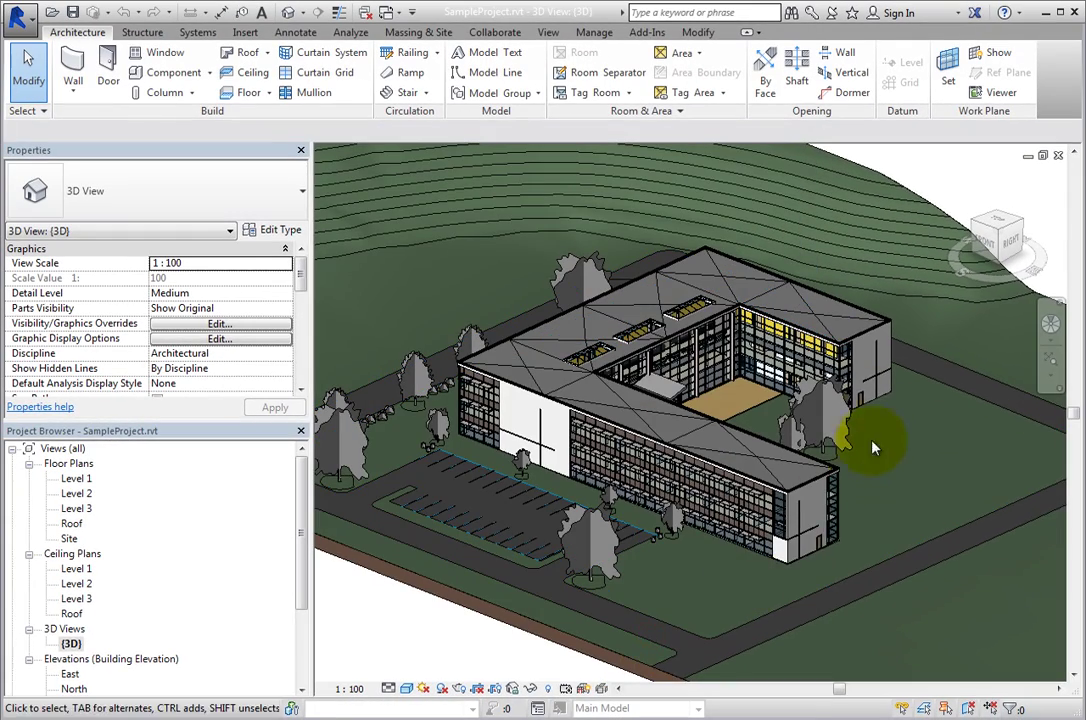
{"action": "scroll", "coordinate": [872, 402], "scroll_direction": "up", "scroll_amount": 5}
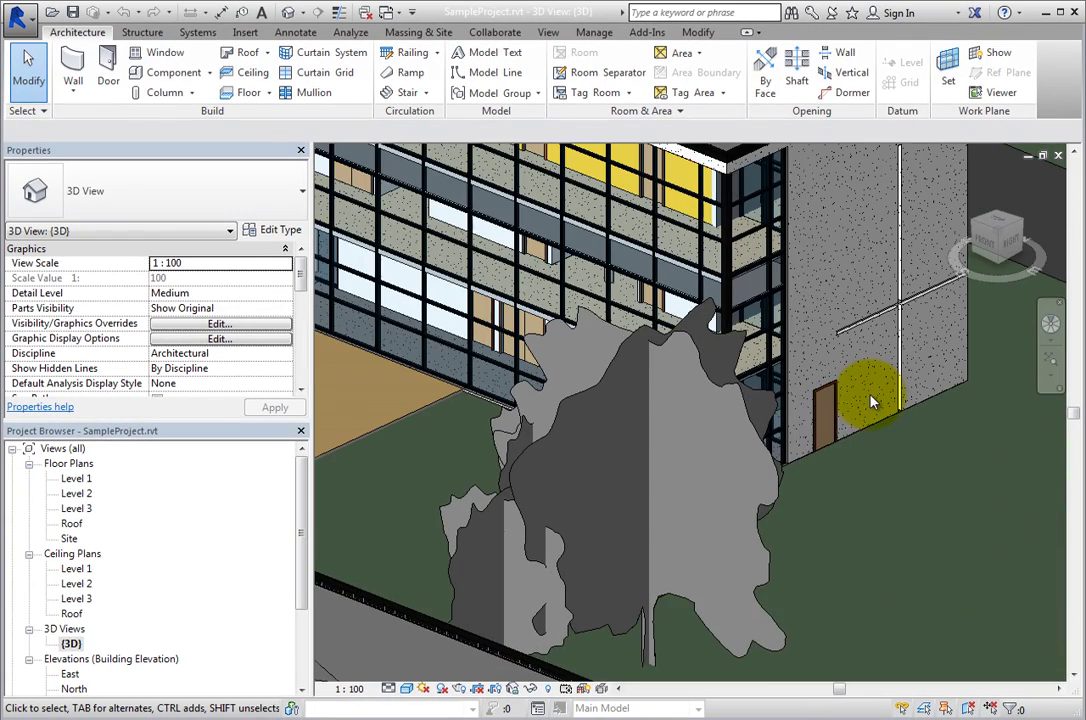
{"action": "double_click", "coordinate": [827, 450]}
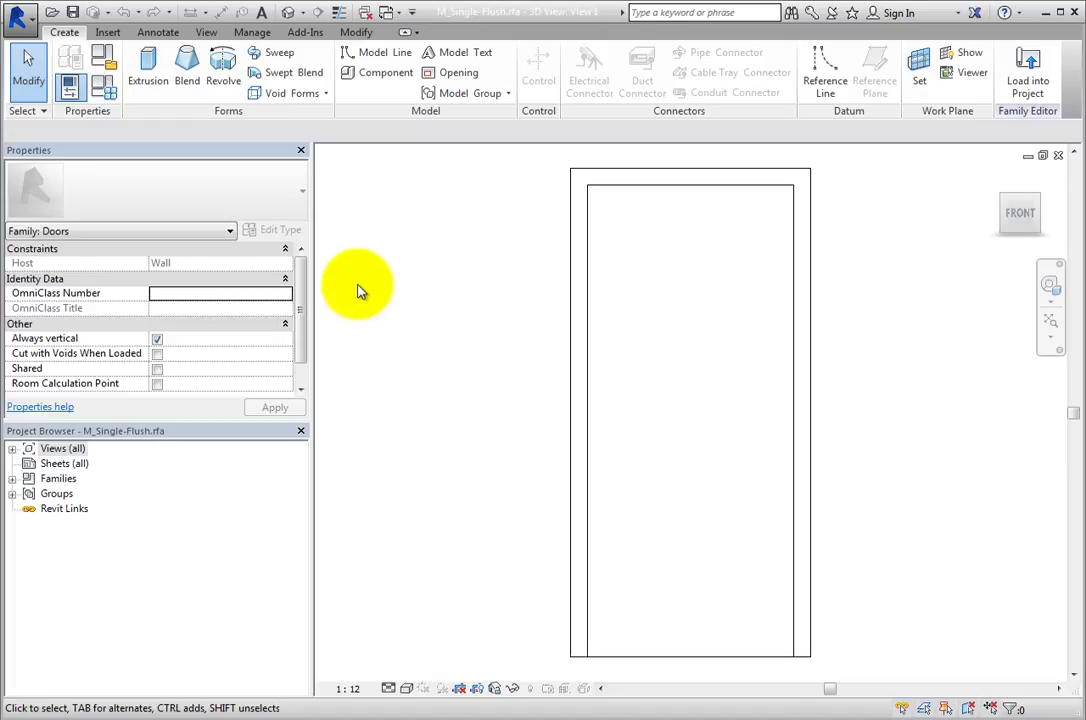
{"action": "left_click", "coordinate": [18, 16]}
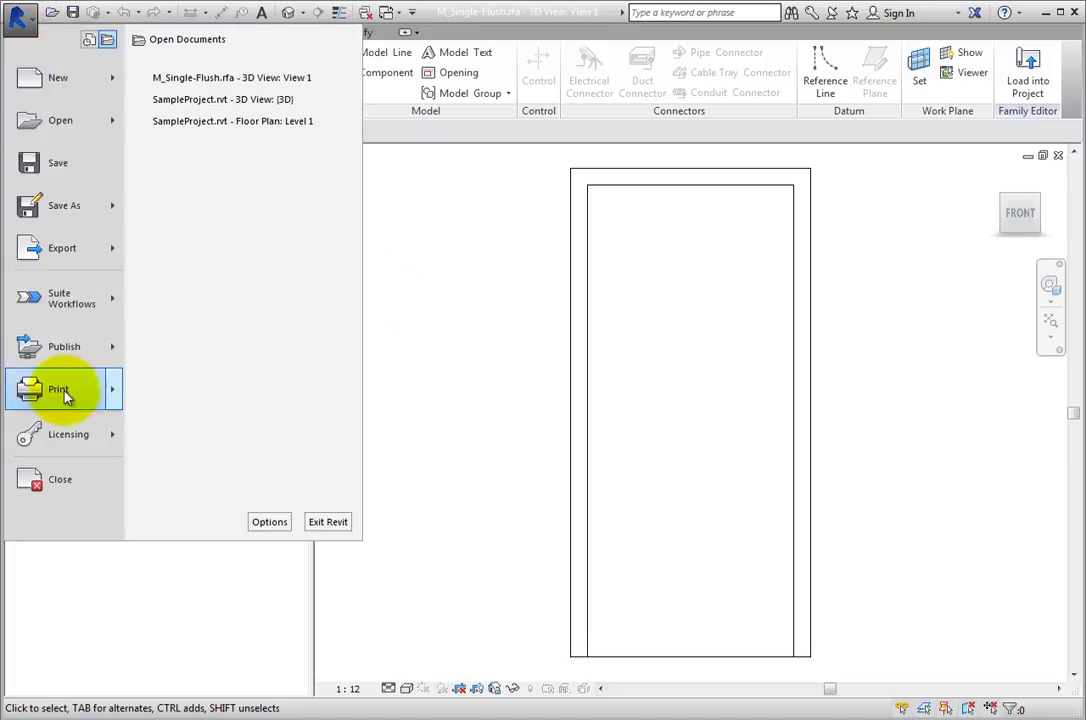
{"action": "left_click", "coordinate": [64, 479]}
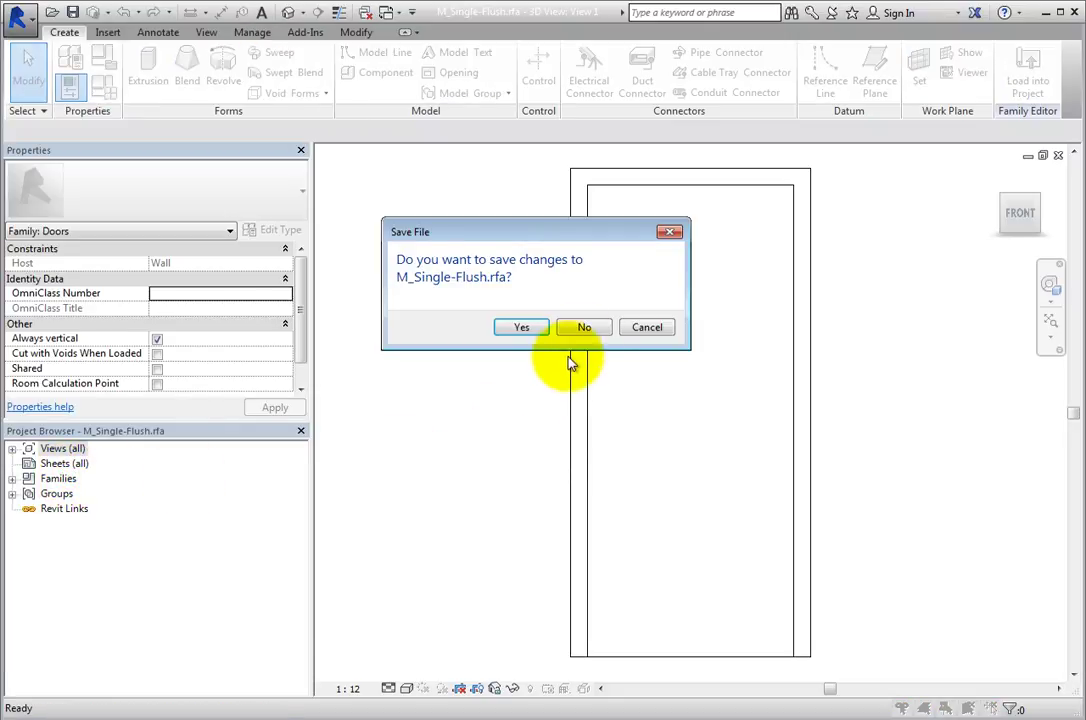
{"action": "left_click", "coordinate": [586, 327]}
{"action": "scroll", "coordinate": [921, 424], "scroll_direction": "down", "scroll_amount": 5}
Select and orbit the roof, then double-click it to show the Basic Roof Generic - 400mm type properties
{"action": "left_click", "coordinate": [800, 228]}
{"action": "left_click", "coordinate": [800, 231]}
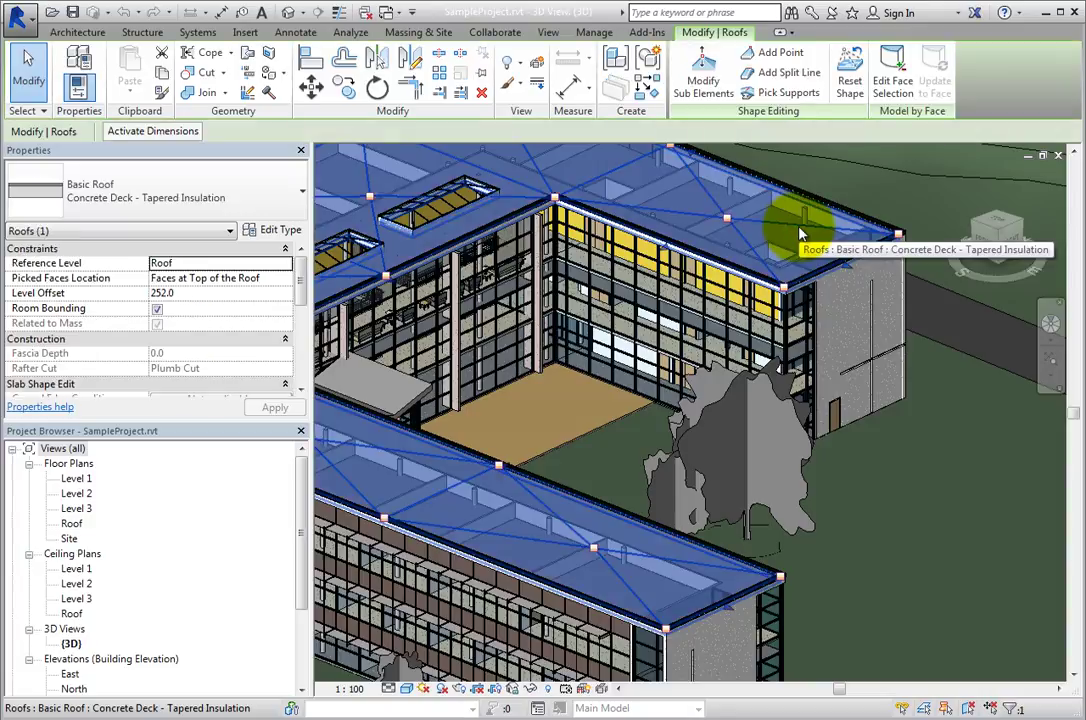
{"action": "left_click", "coordinate": [937, 444]}
{"action": "left_click", "coordinate": [781, 228]}
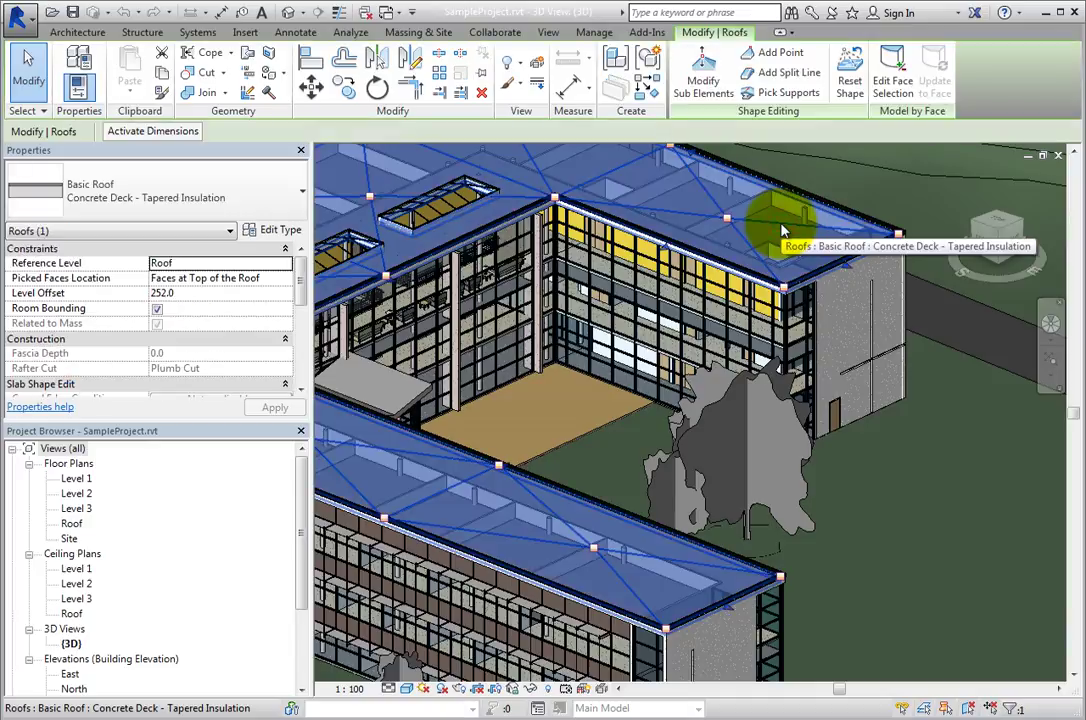
{"action": "middle_click_drag", "start_coordinate": [781, 228], "coordinate": [734, 376], "text": "shift"}
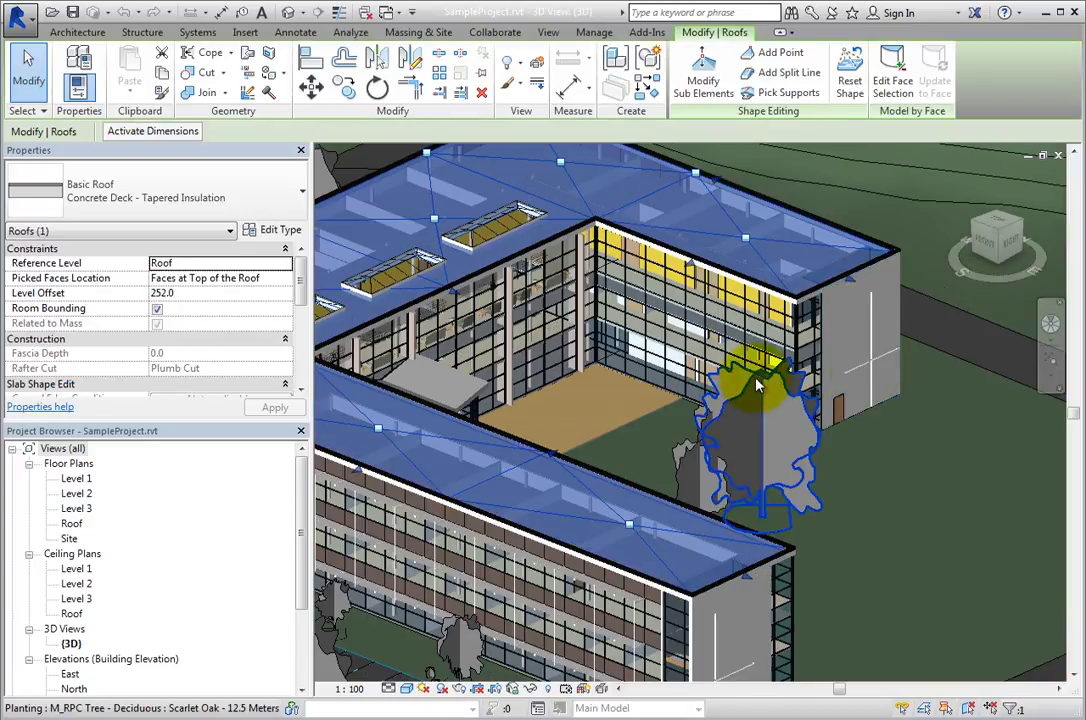
{"action": "double_click", "coordinate": [477, 383]}
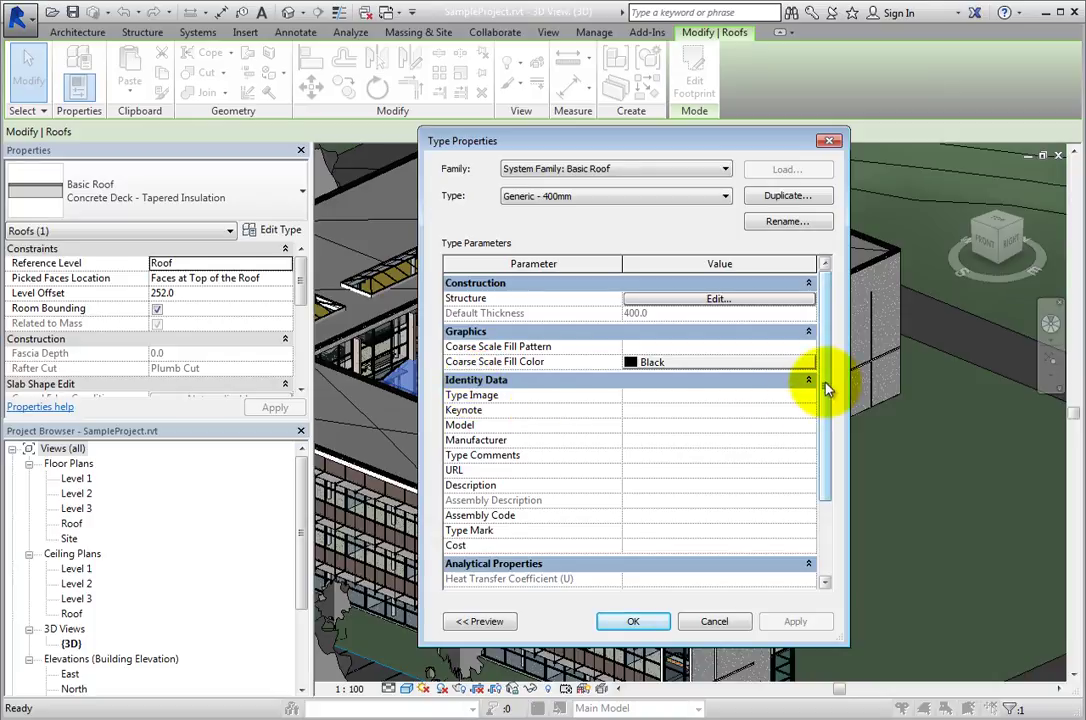